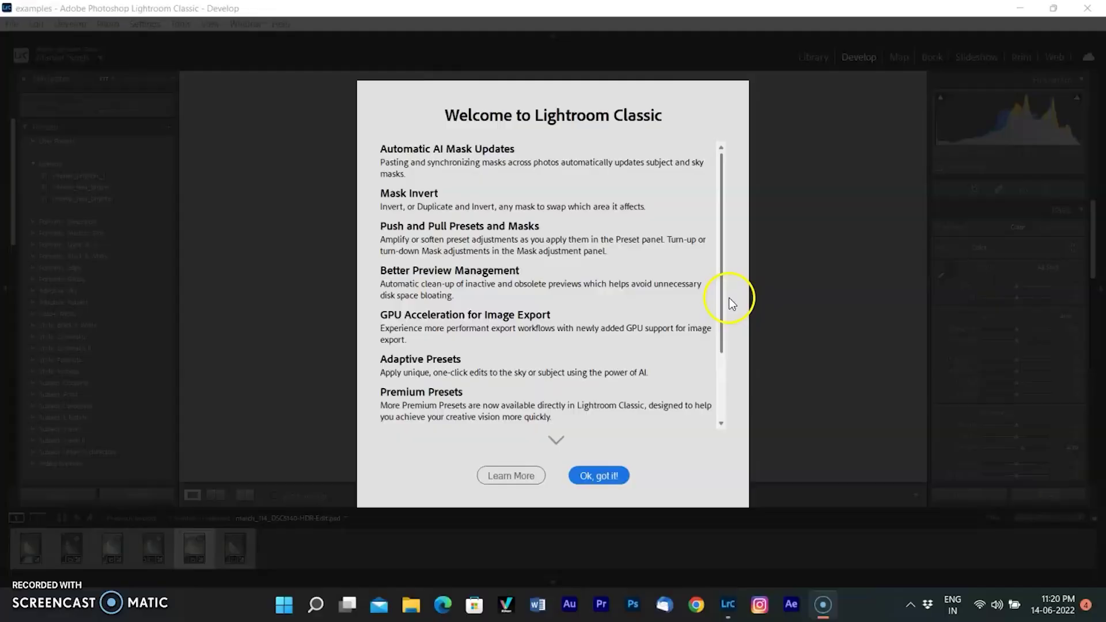
# Apply the interior_less_brigter preset to the room photo, push its Amount to 149, then lower it.
pyautogui.moveTo(723, 259); pyautogui.dragTo(738, 223)
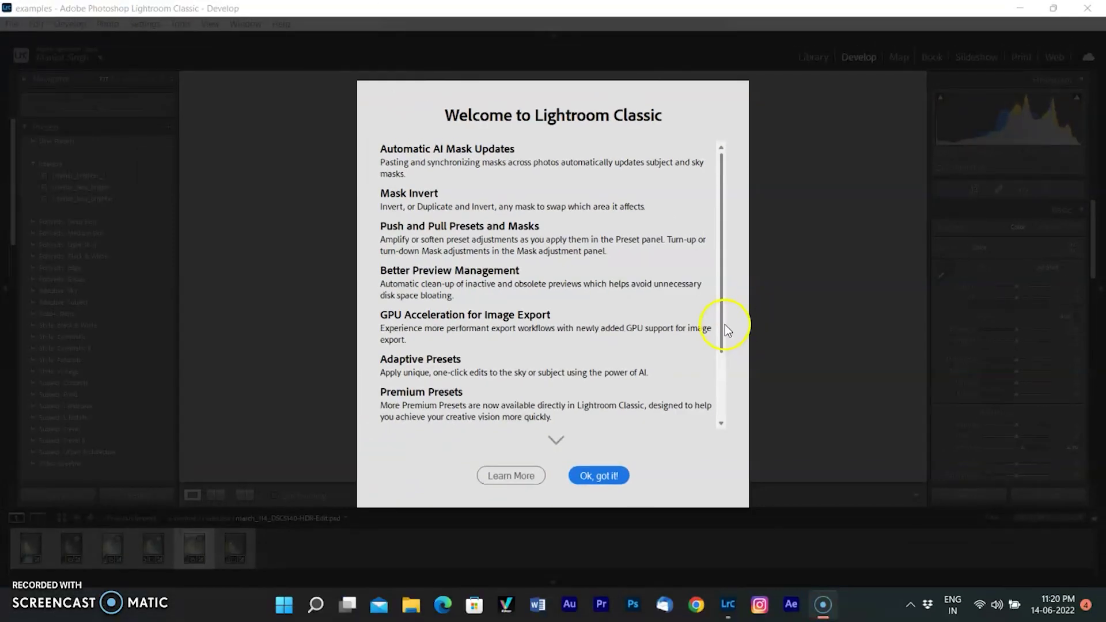
pyautogui.moveTo(725, 324); pyautogui.dragTo(734, 415)
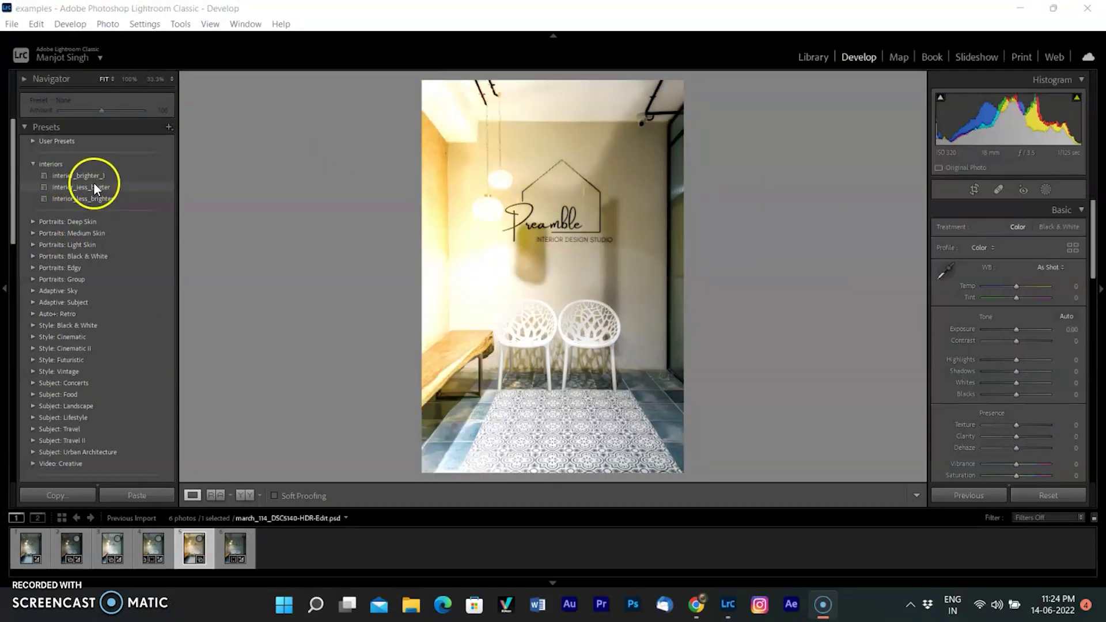
pyautogui.click(96, 185)
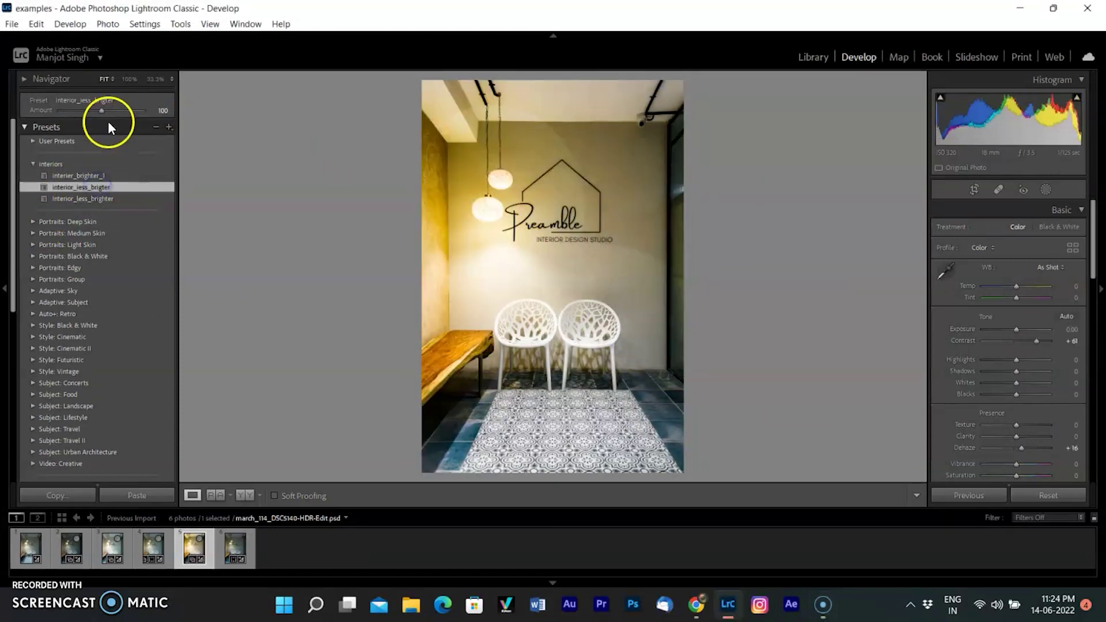
pyautogui.moveTo(102, 109)
pyautogui.mouseDown()
pyautogui.moveTo(123, 112)
pyautogui.moveTo(108, 113)
pyautogui.mouseUp()
pyautogui.moveTo(187, 115); pyautogui.dragTo(166, 125)
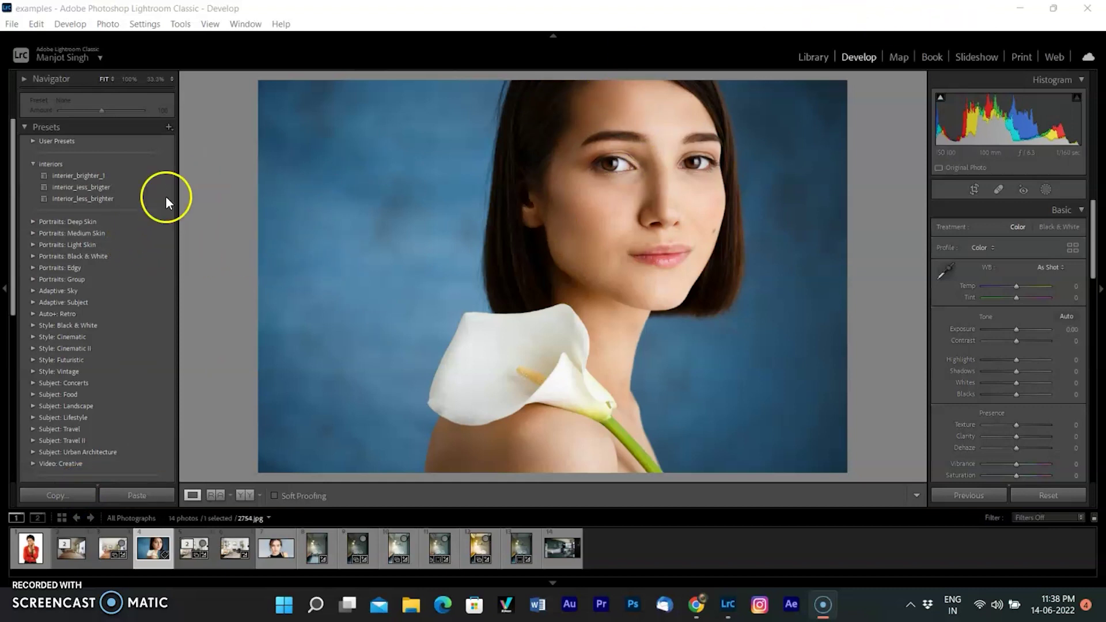
pyautogui.click(63, 302)
pyautogui.click(75, 312)
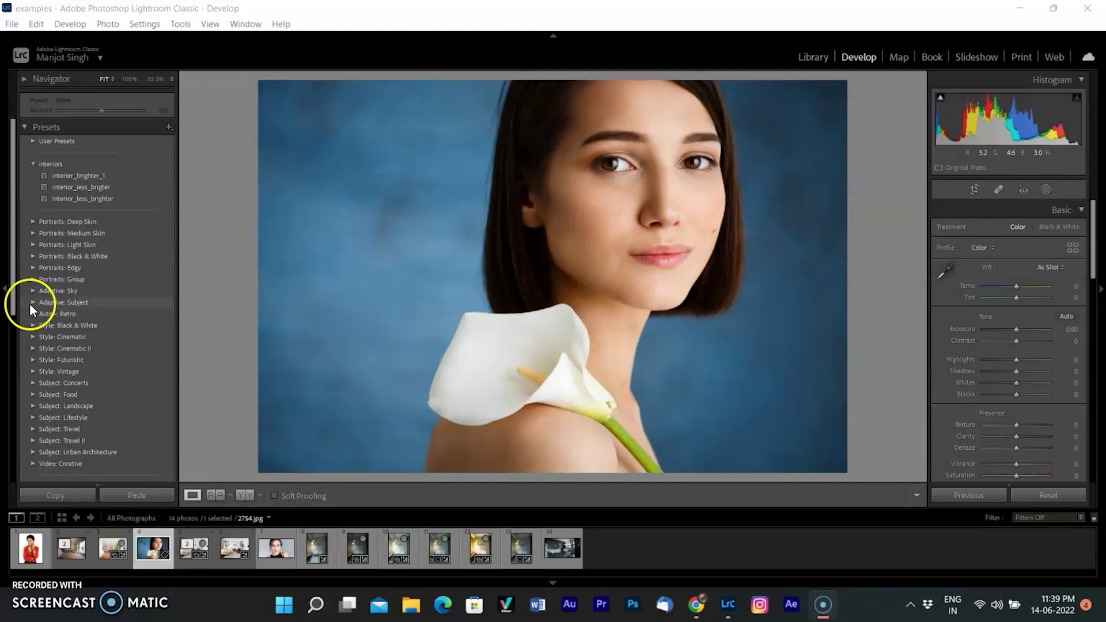
# Try the Adaptive: Subject presets Pop, Warm Pop, Soft, Cool Soft, Vibrant and Glow on the portrait.
pyautogui.click(32, 303)
pyautogui.click(73, 313)
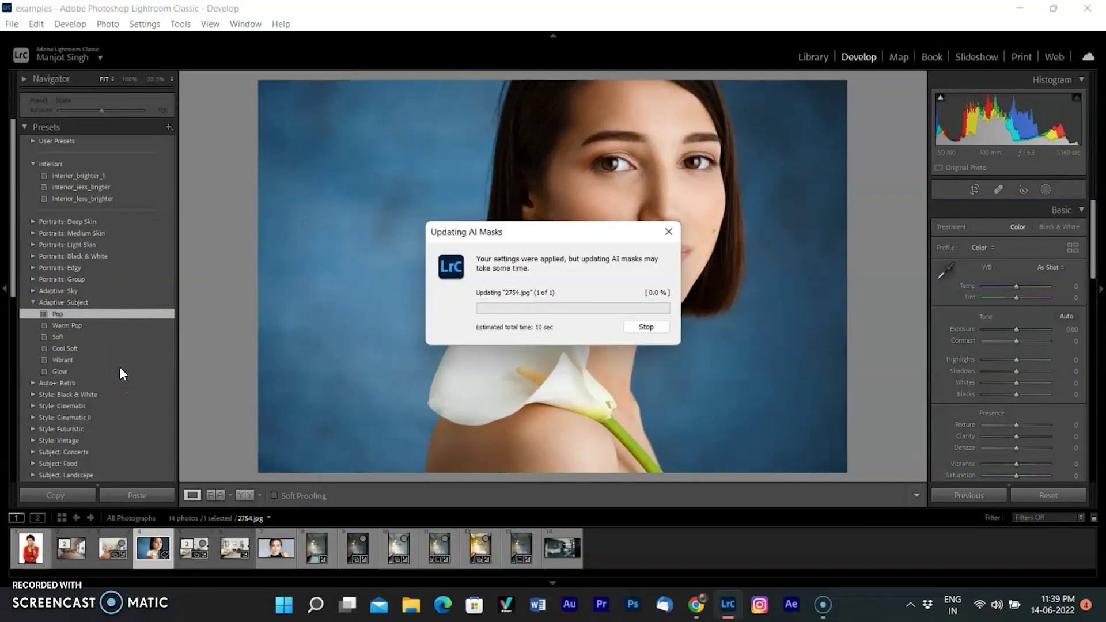
pyautogui.click(79, 326)
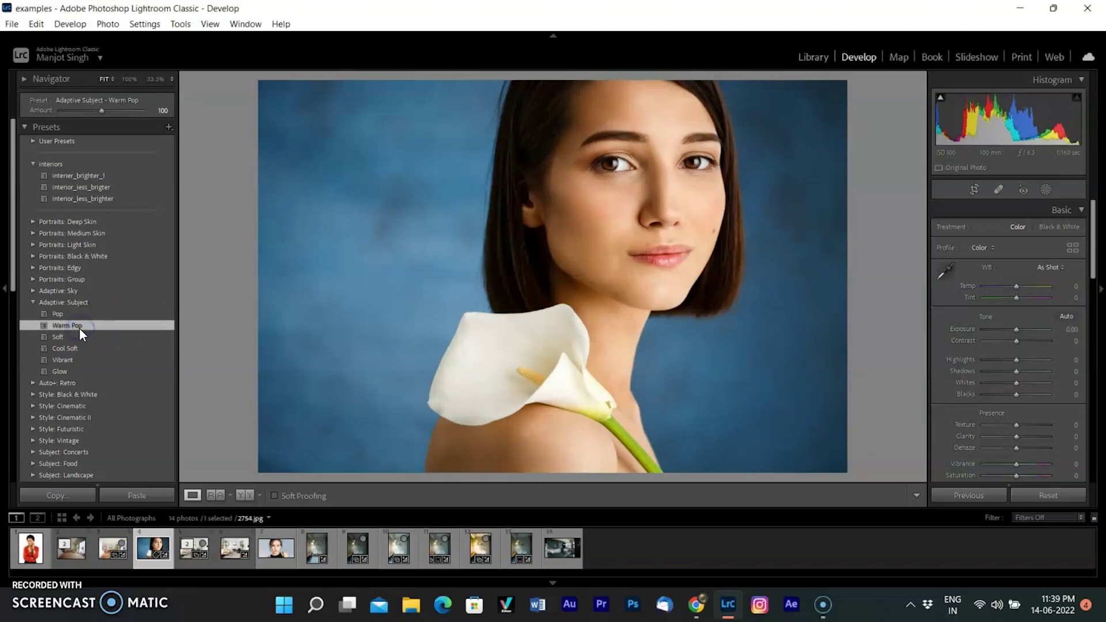
pyautogui.click(61, 338)
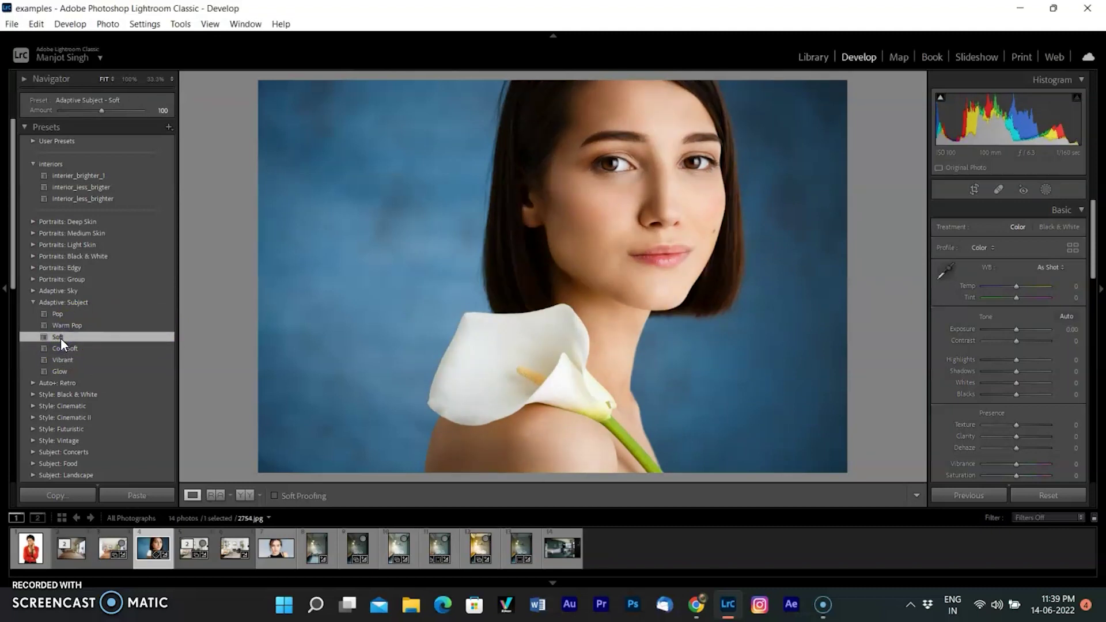
pyautogui.click(67, 347)
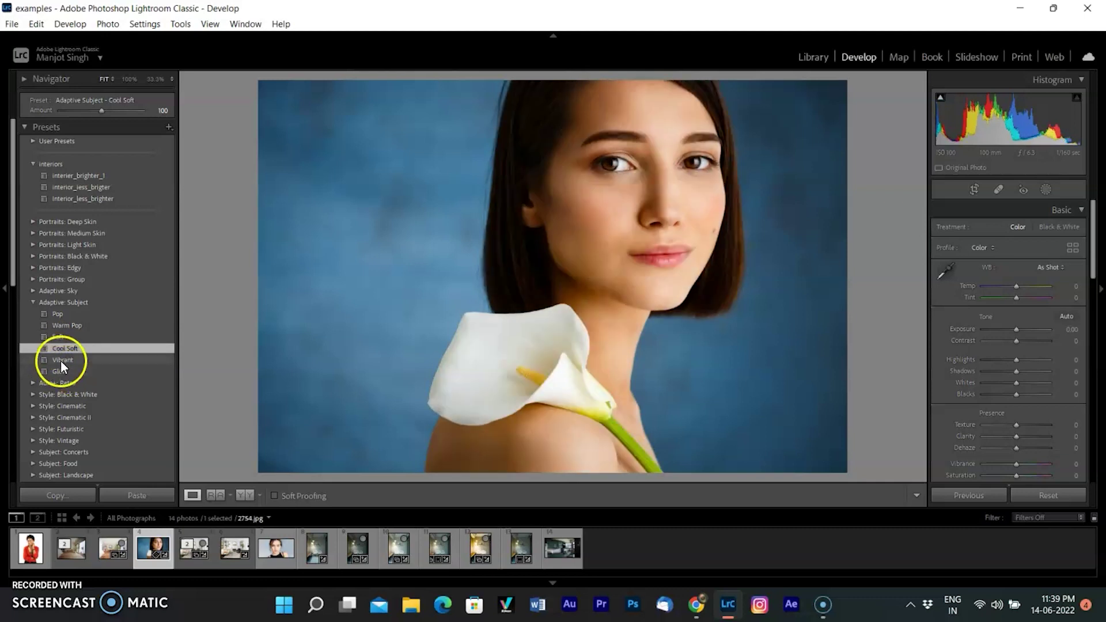
pyautogui.click(61, 360)
pyautogui.click(58, 372)
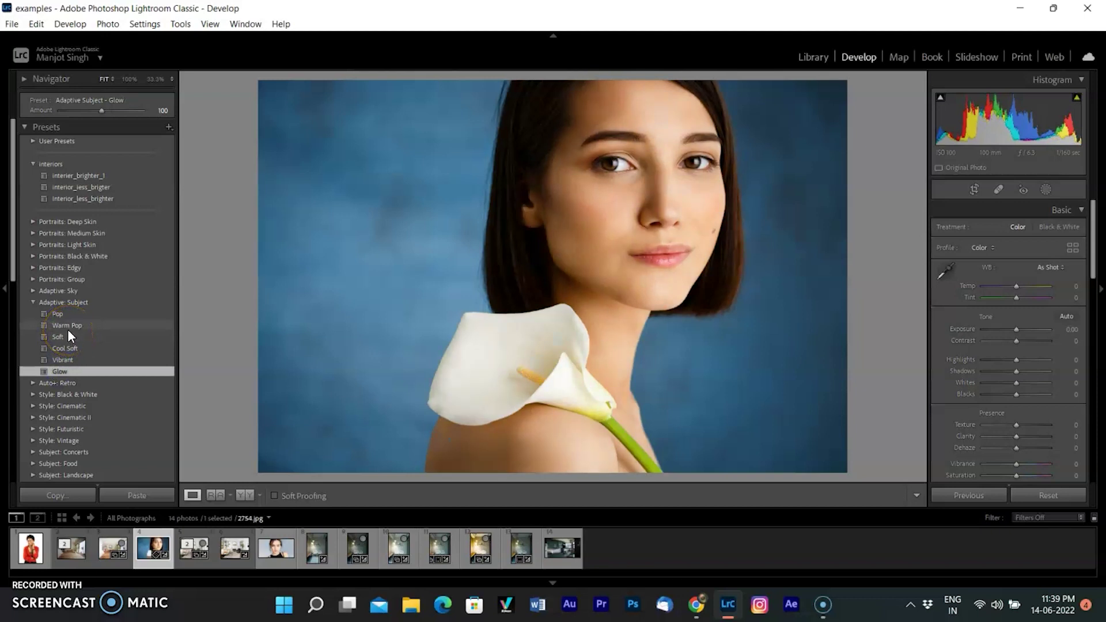
# Settle on the Cool Soft preset and show its subject mask.
pyautogui.click(70, 346)
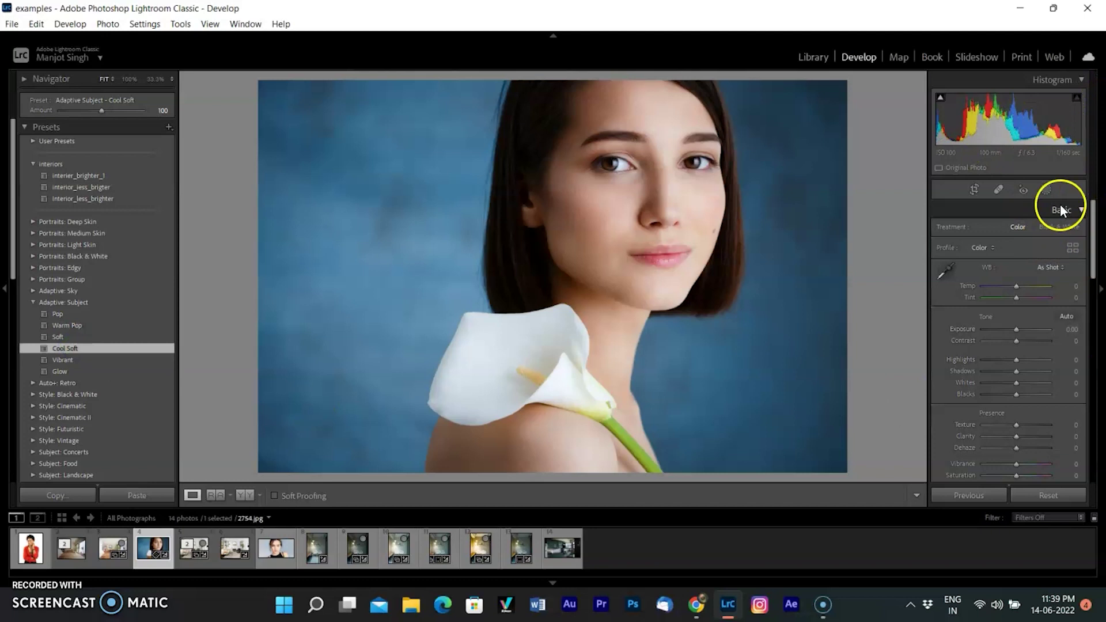
pyautogui.click(1044, 191)
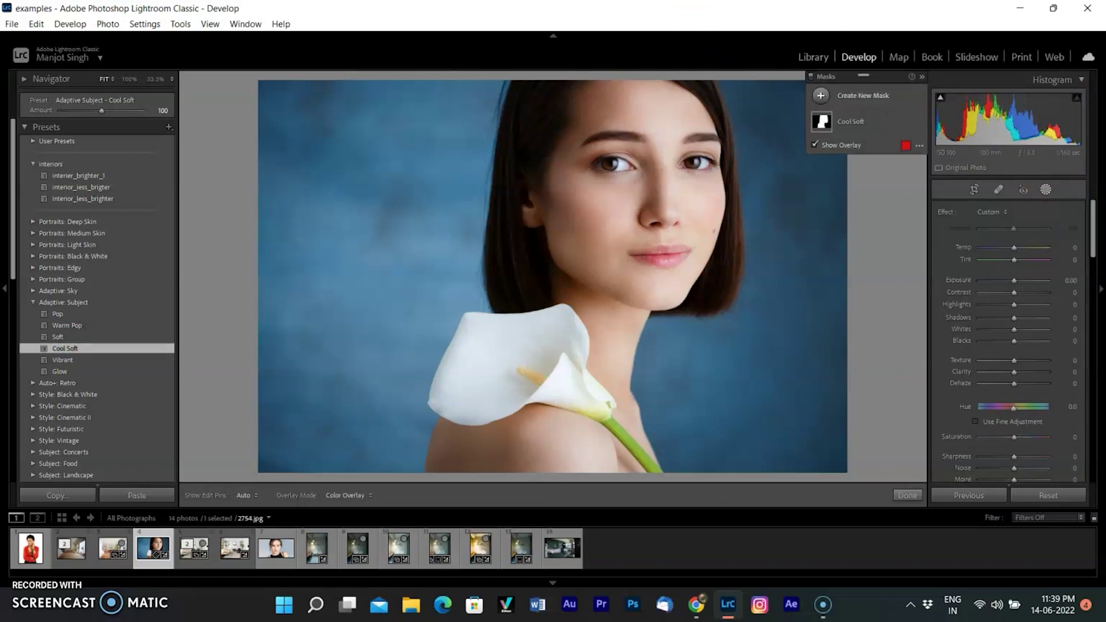
pyautogui.hotkey('alt', 'p')
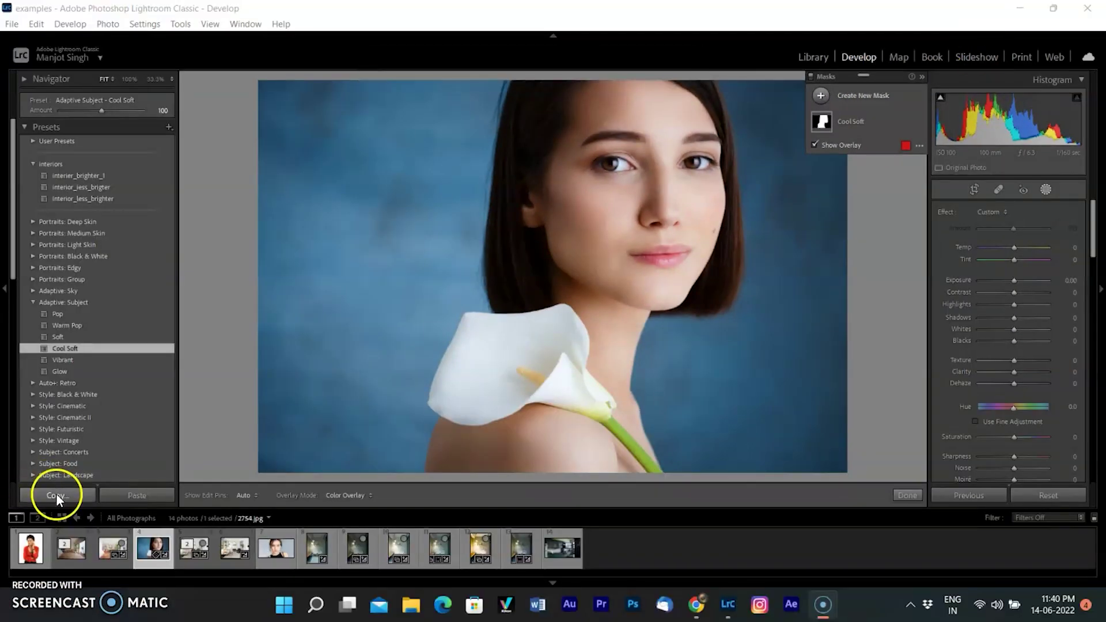
# Copy the lily portrait's settings without masking and paste them onto the red-top portrait.
pyautogui.click(56, 496)
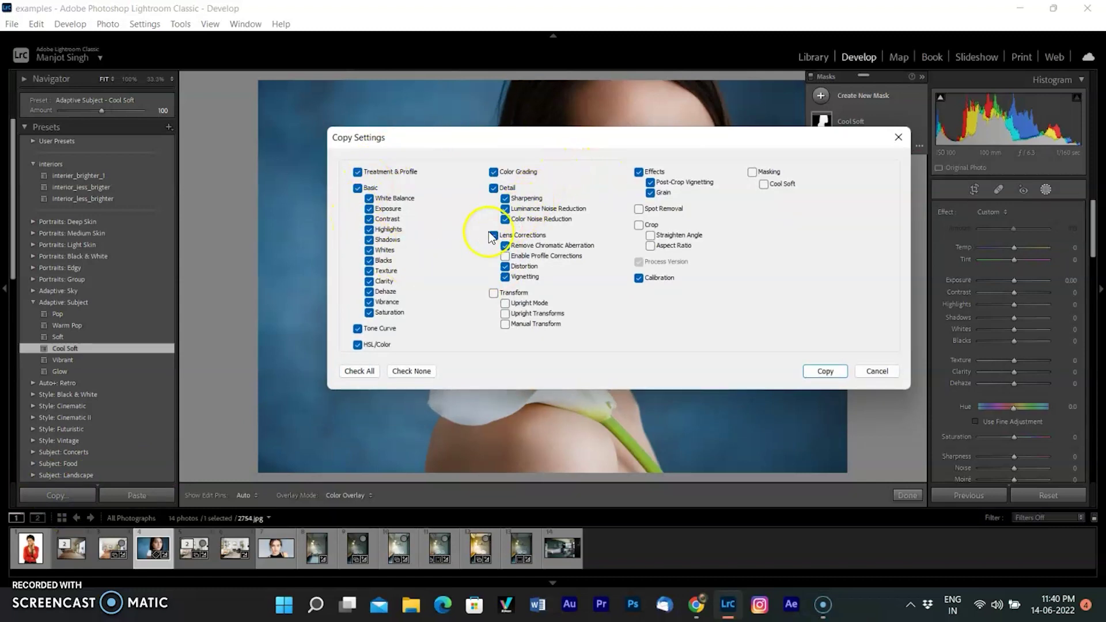
pyautogui.click(825, 372)
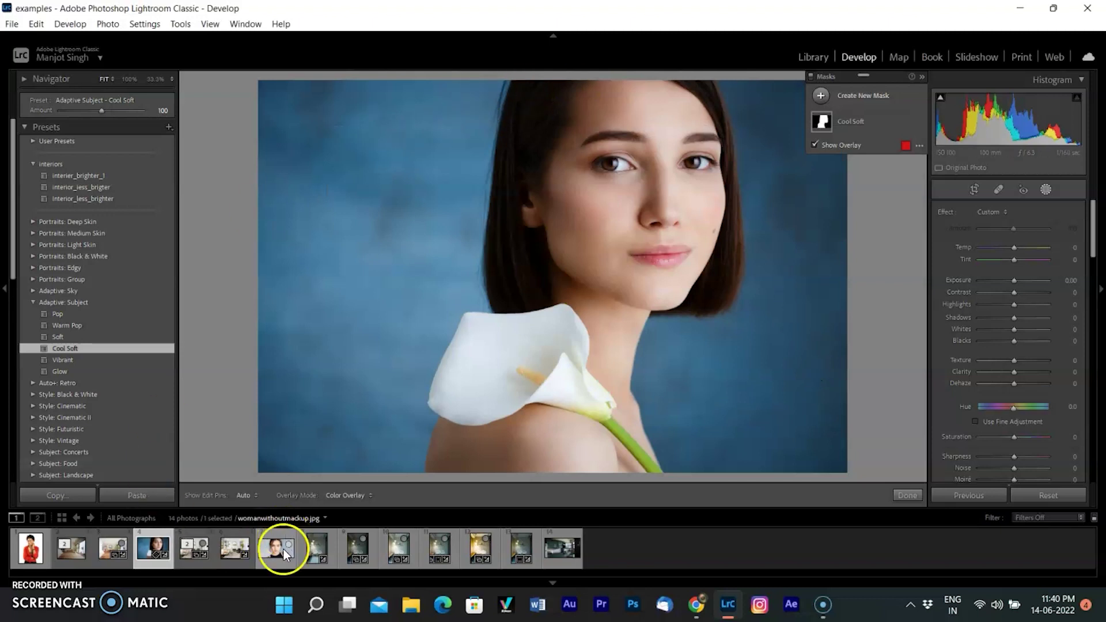
pyautogui.click(30, 547)
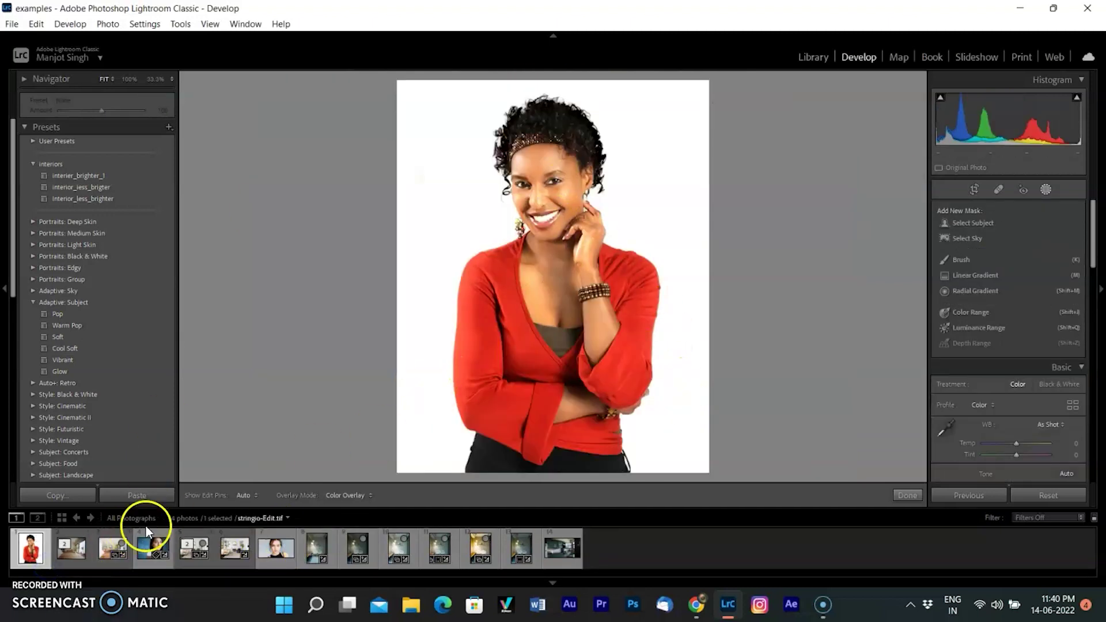
pyautogui.click(131, 498)
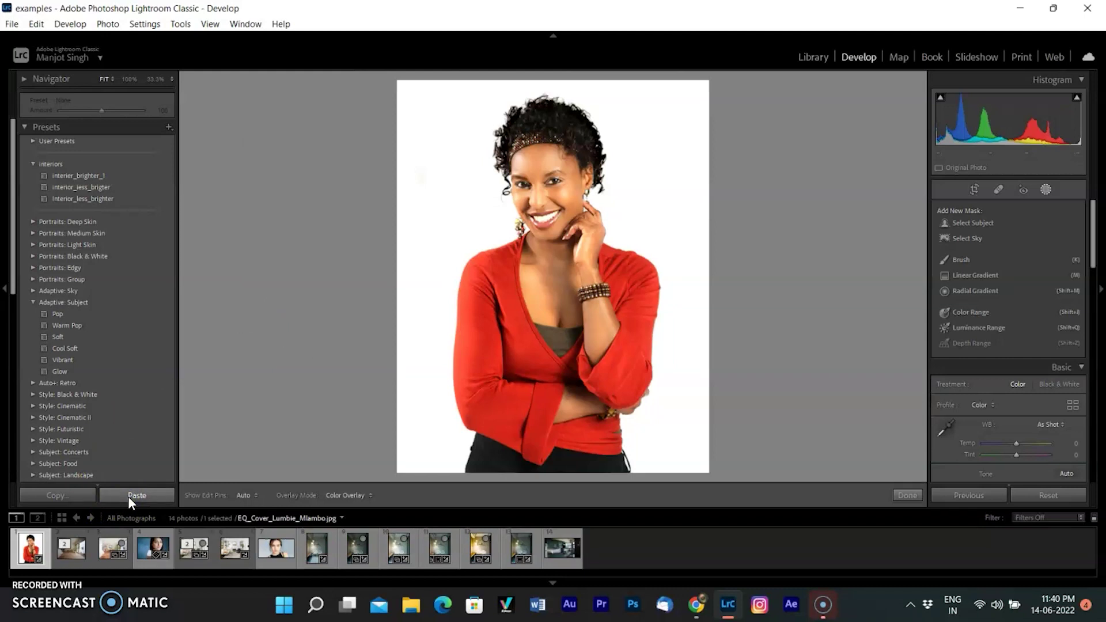
# Paste the same settings onto the close-up portrait and check whether any mask came across.
pyautogui.click(436, 508)
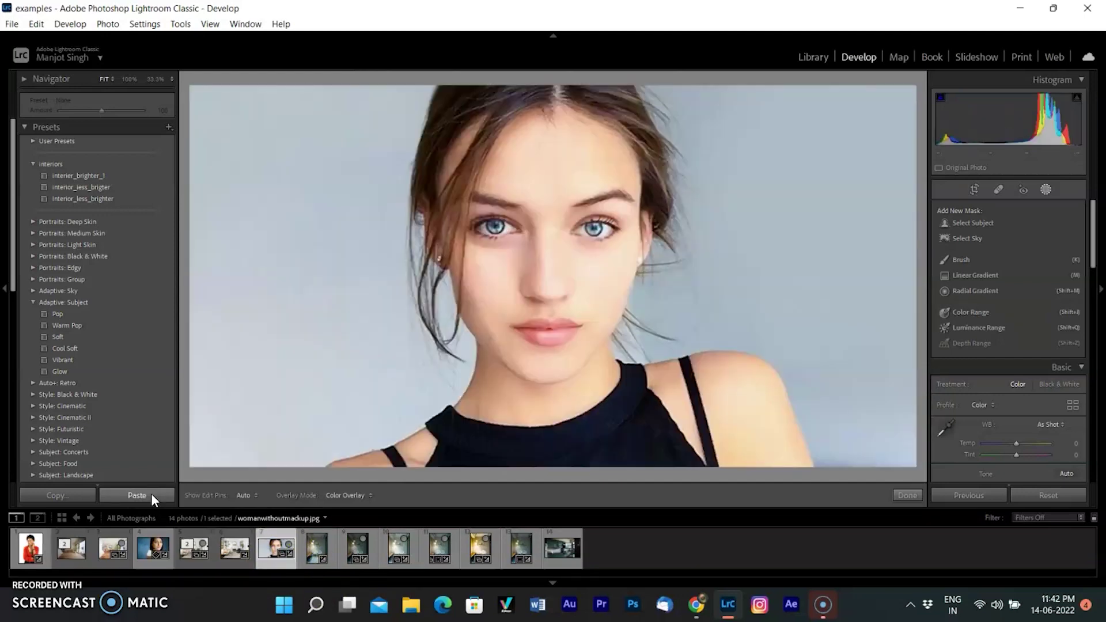
pyautogui.click(151, 493)
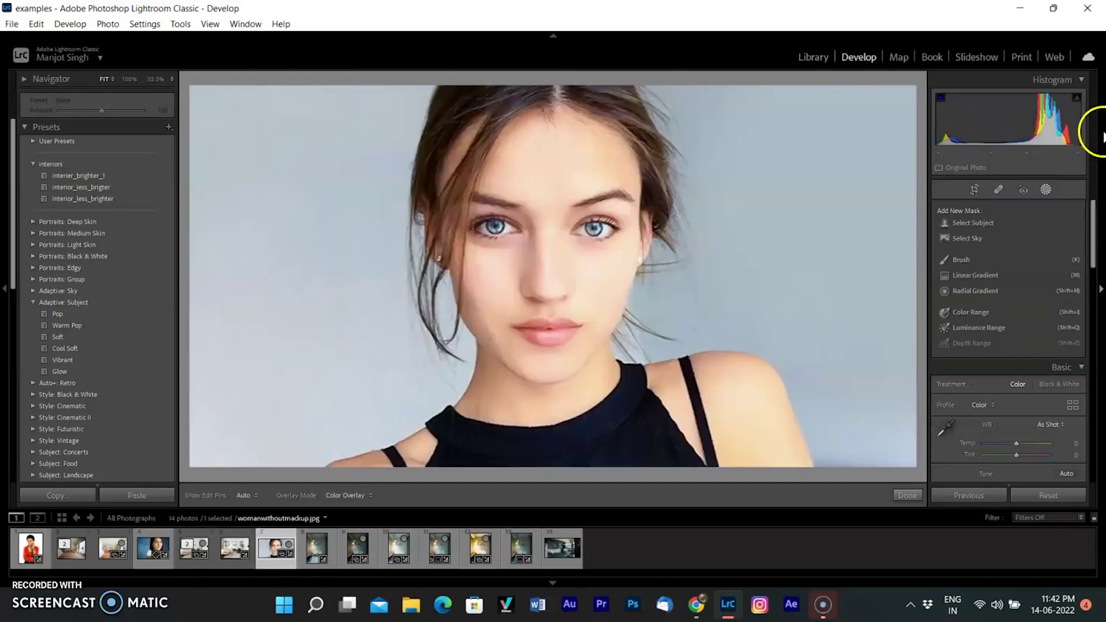
pyautogui.click(1047, 191)
pyautogui.click(1046, 189)
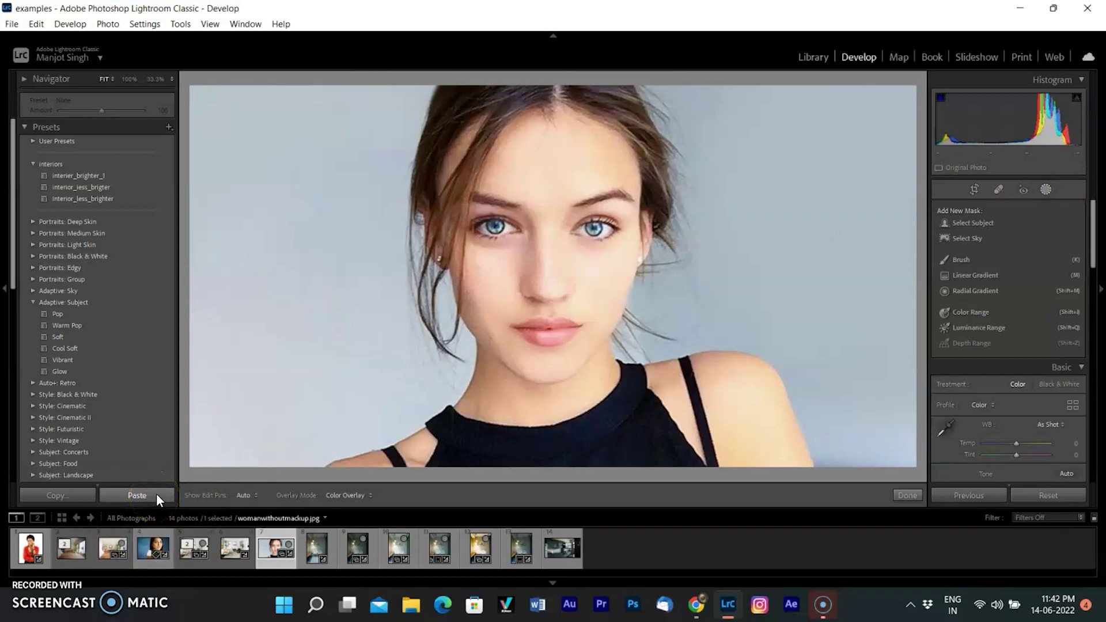
# Apply Warm Pop to the lily portrait and copy its settings including the Warm Pop mask.
pyautogui.click(148, 330)
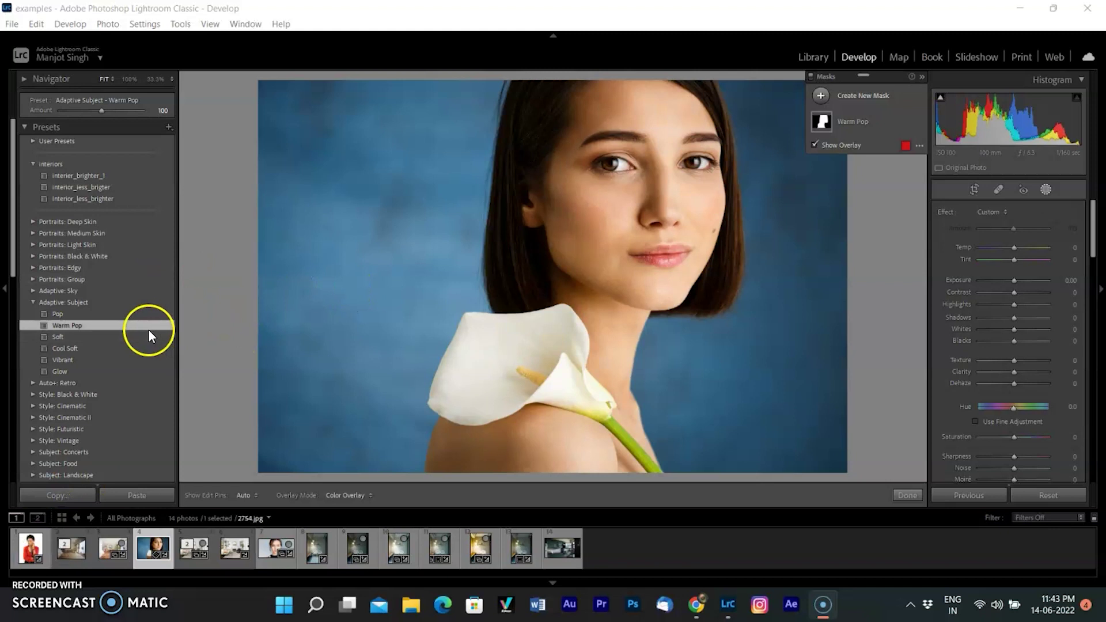
pyautogui.click(68, 492)
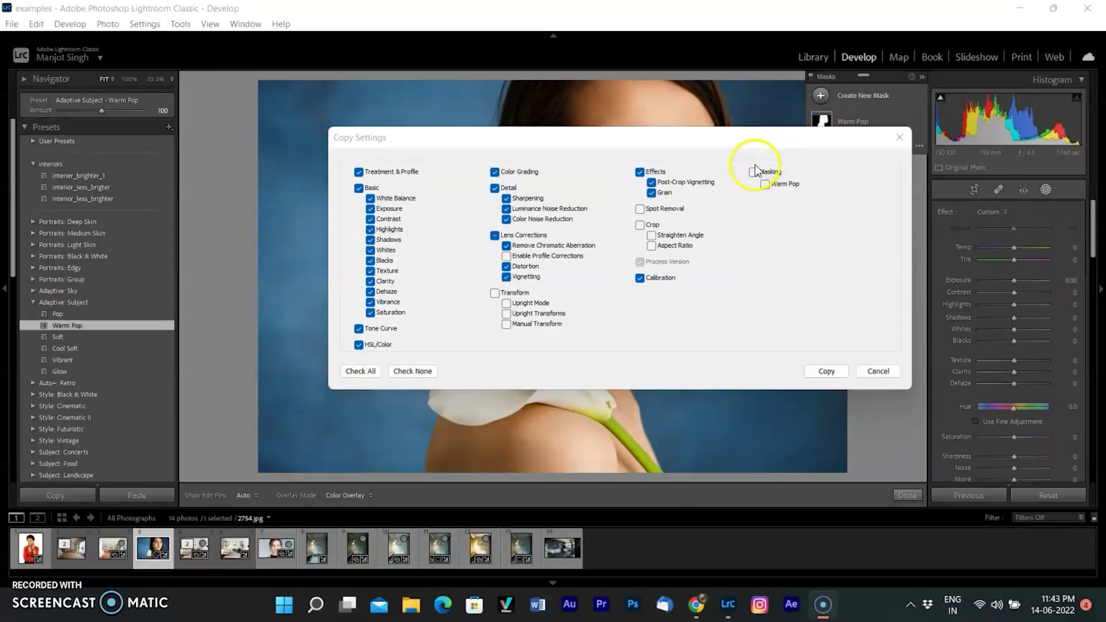
pyautogui.click(754, 171)
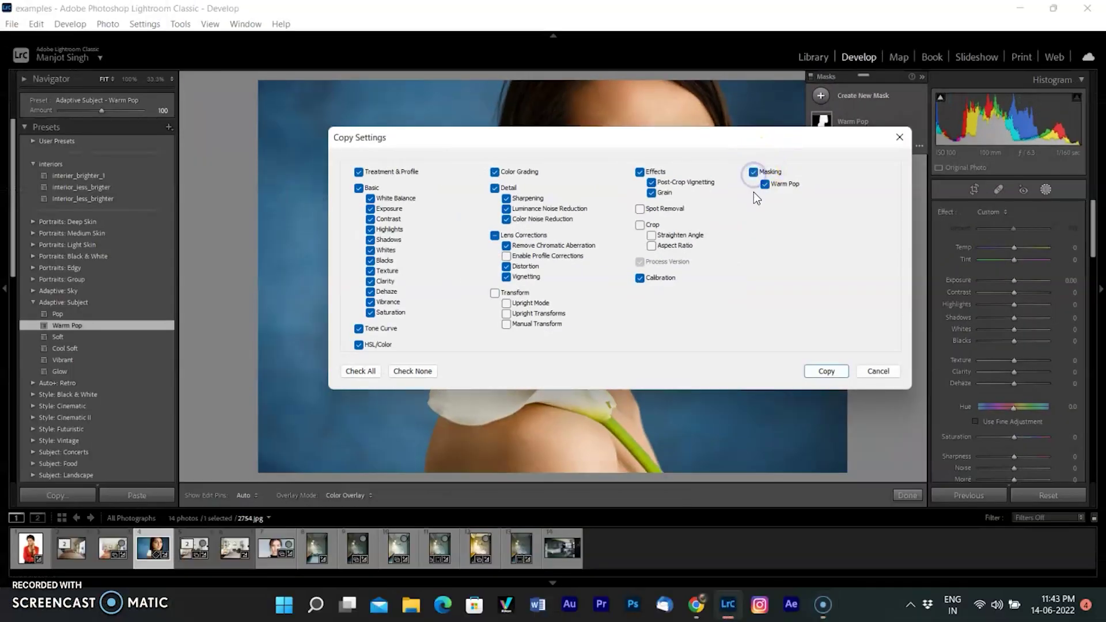
pyautogui.click(833, 374)
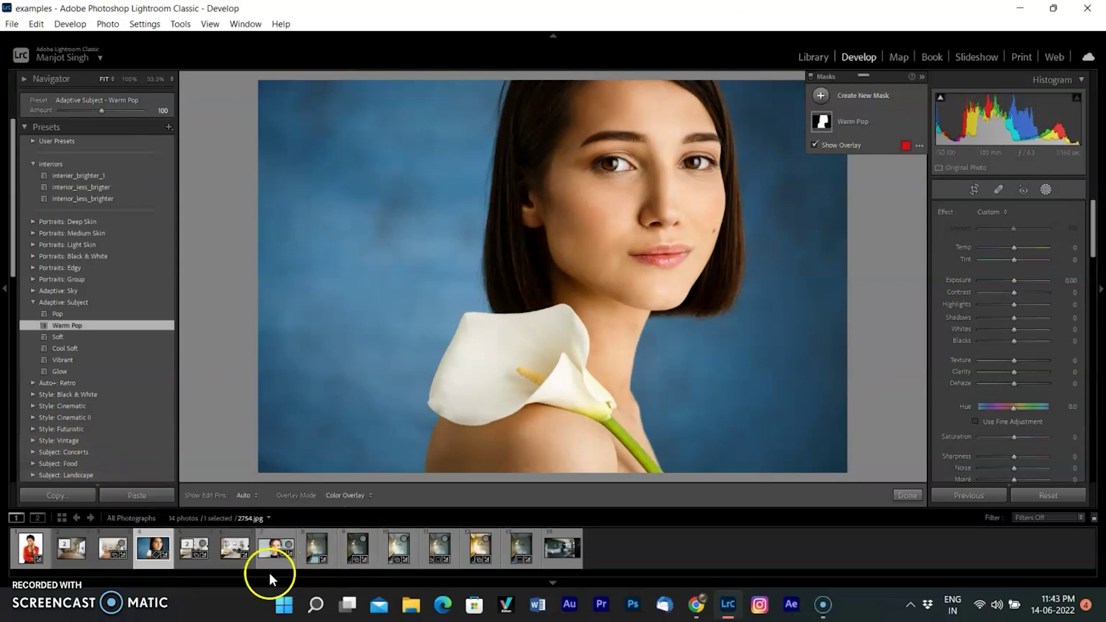
# Paste the Warm Pop settings and mask onto the close-up portrait and compare before and after.
pyautogui.click(261, 557)
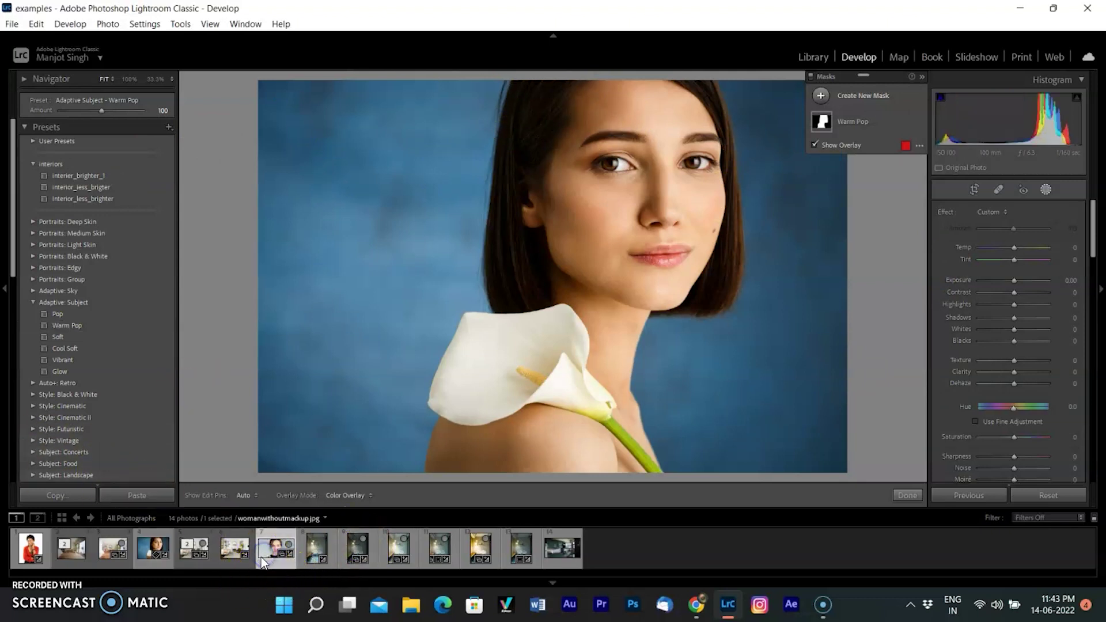
pyautogui.click(136, 495)
pyautogui.click(141, 493)
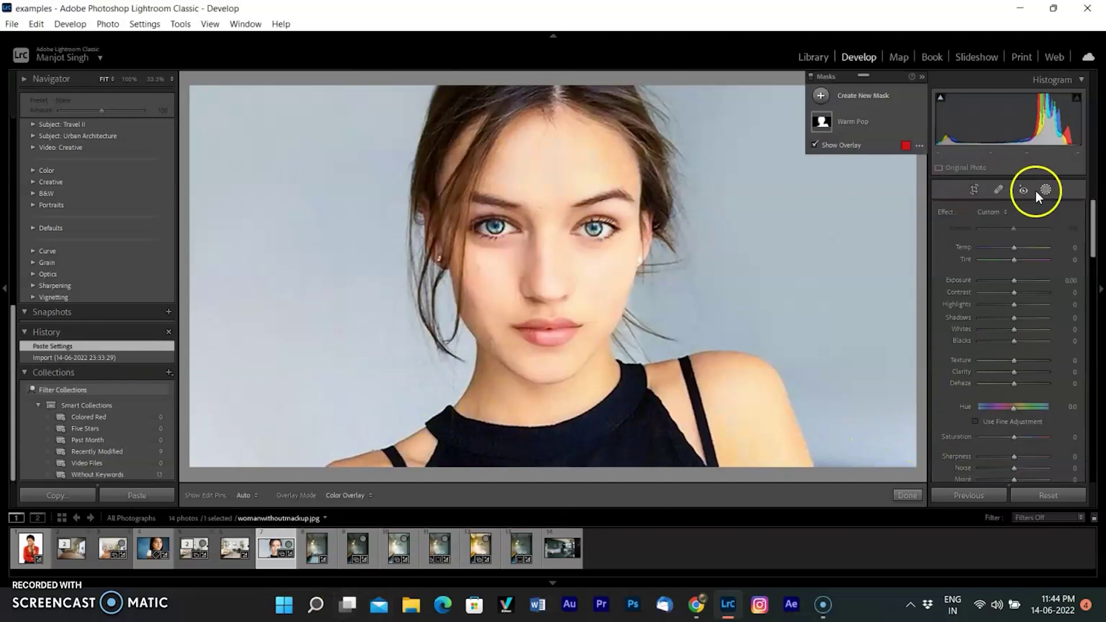
pyautogui.click(1046, 191)
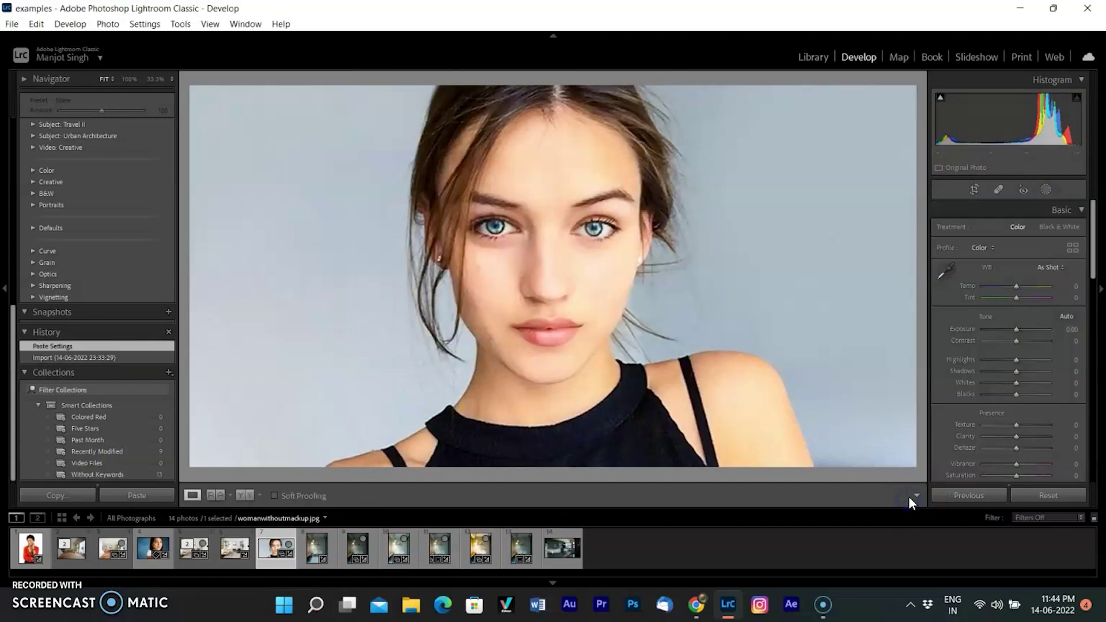
pyautogui.click(243, 493)
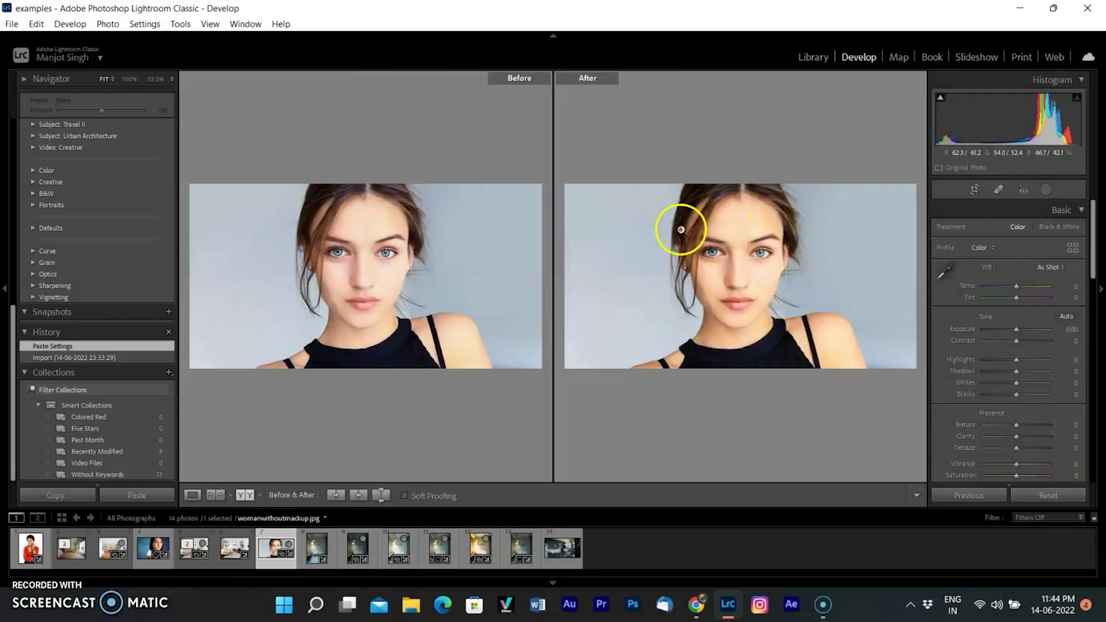
# Paste the Warm Pop settings onto the red-top portrait and bring up the masks.
pyautogui.press('Home')
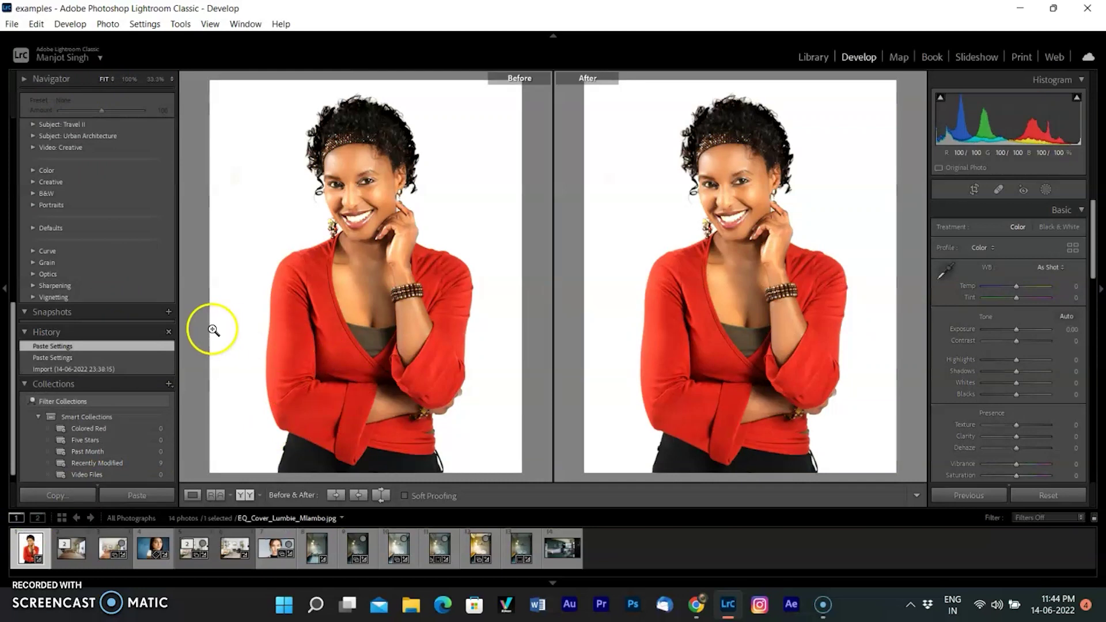
pyautogui.click(139, 495)
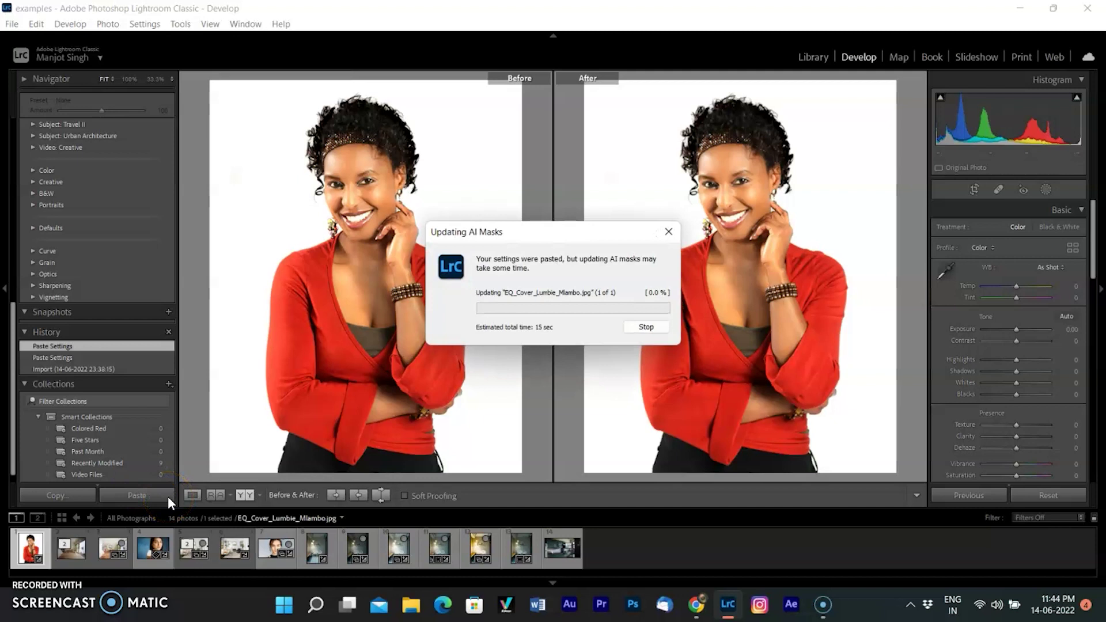
pyautogui.click(1048, 190)
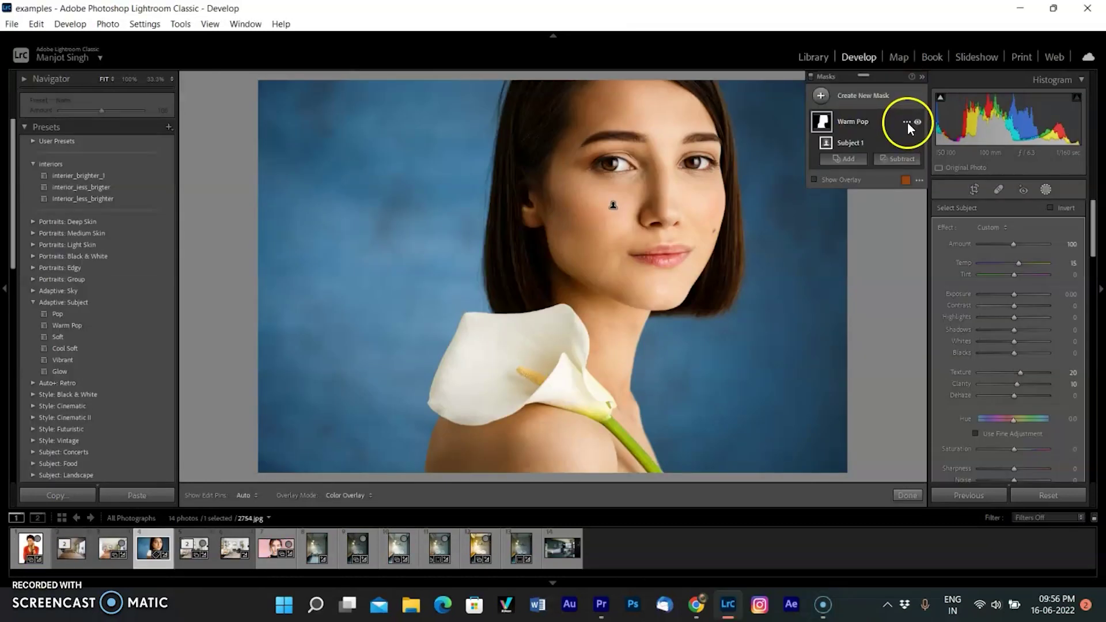
pyautogui.rightClick(907, 123)
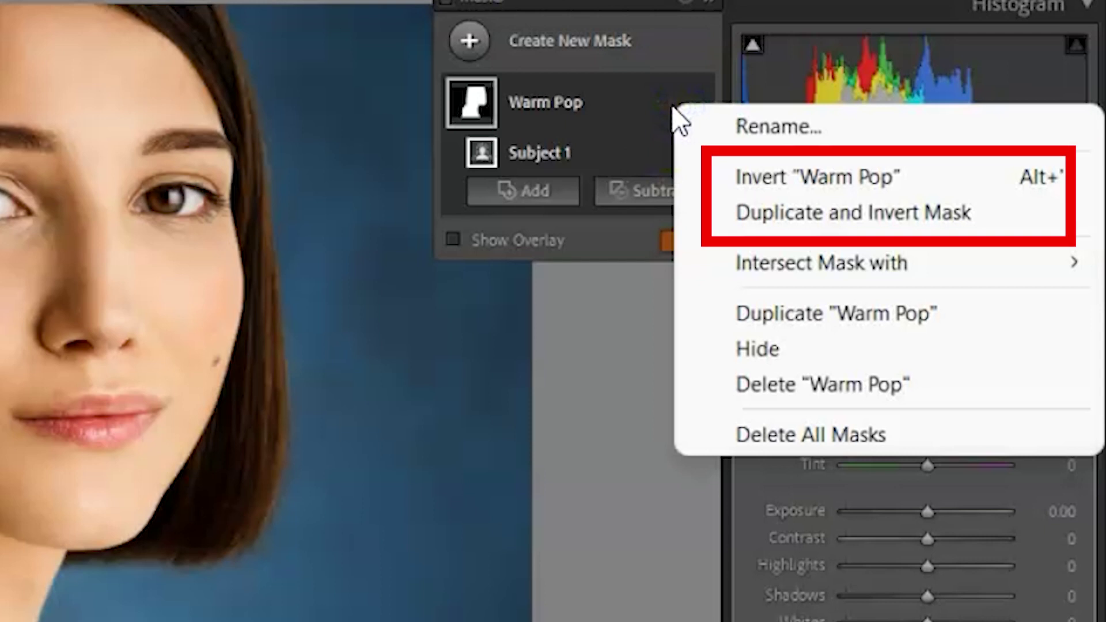
pyautogui.click(714, 173)
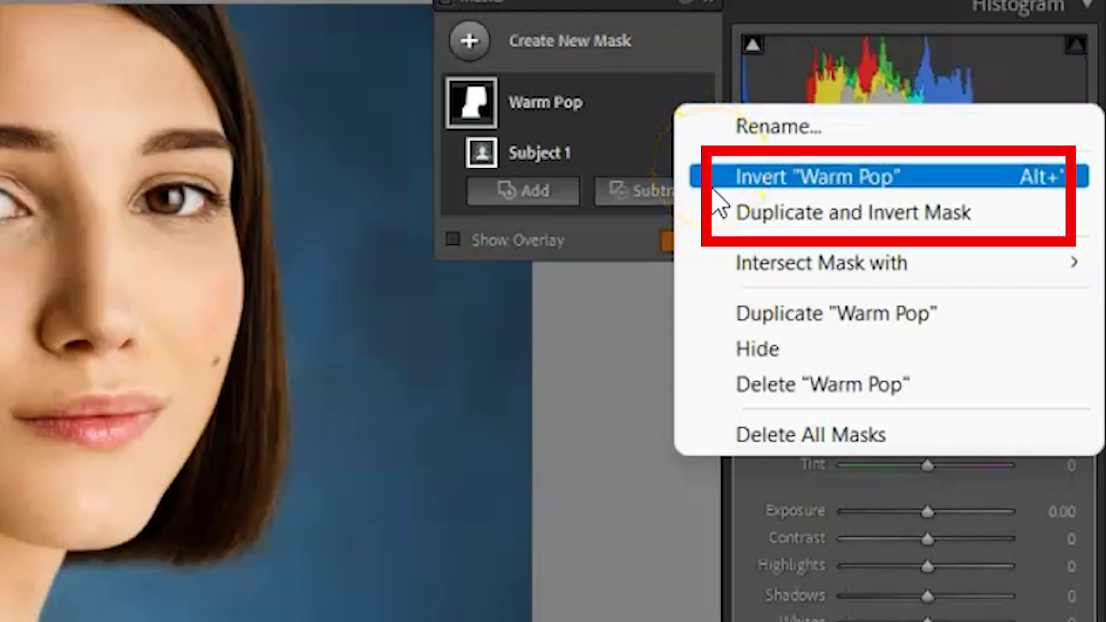
pyautogui.click(727, 183)
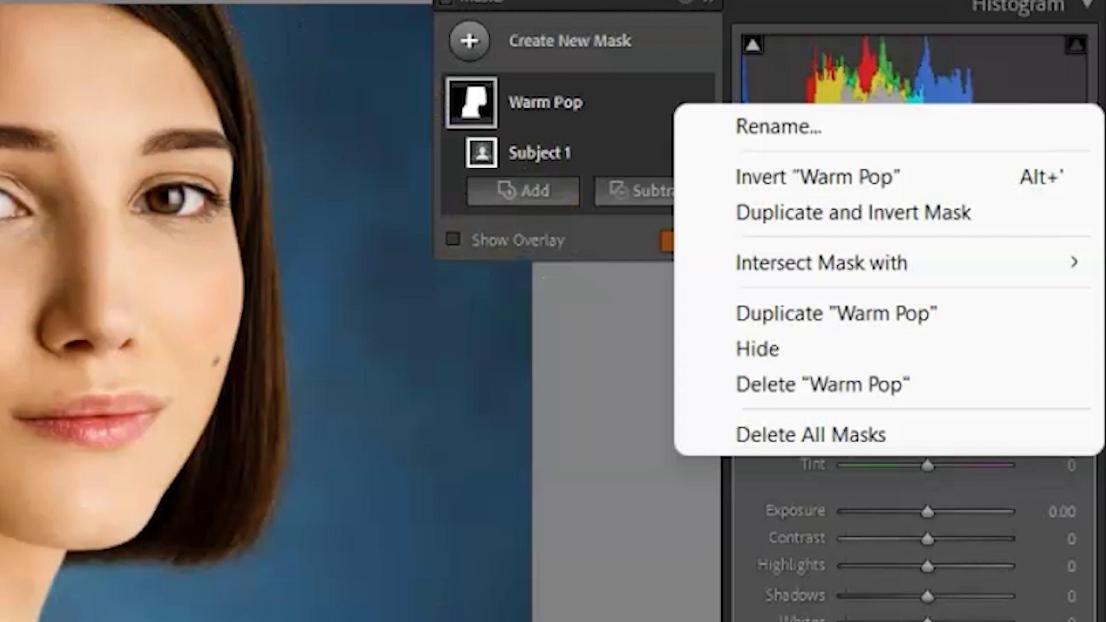
pyautogui.click(1046, 189)
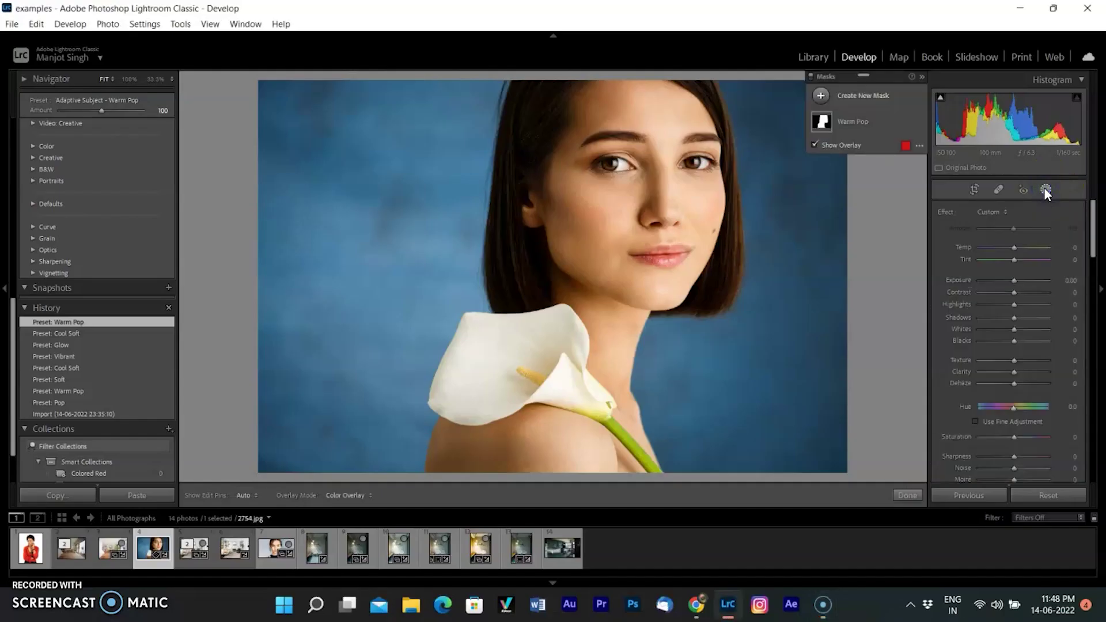
# Invert the lily portrait's Warm Pop mask and toggle its visibility off and on to check it.
pyautogui.click(907, 121)
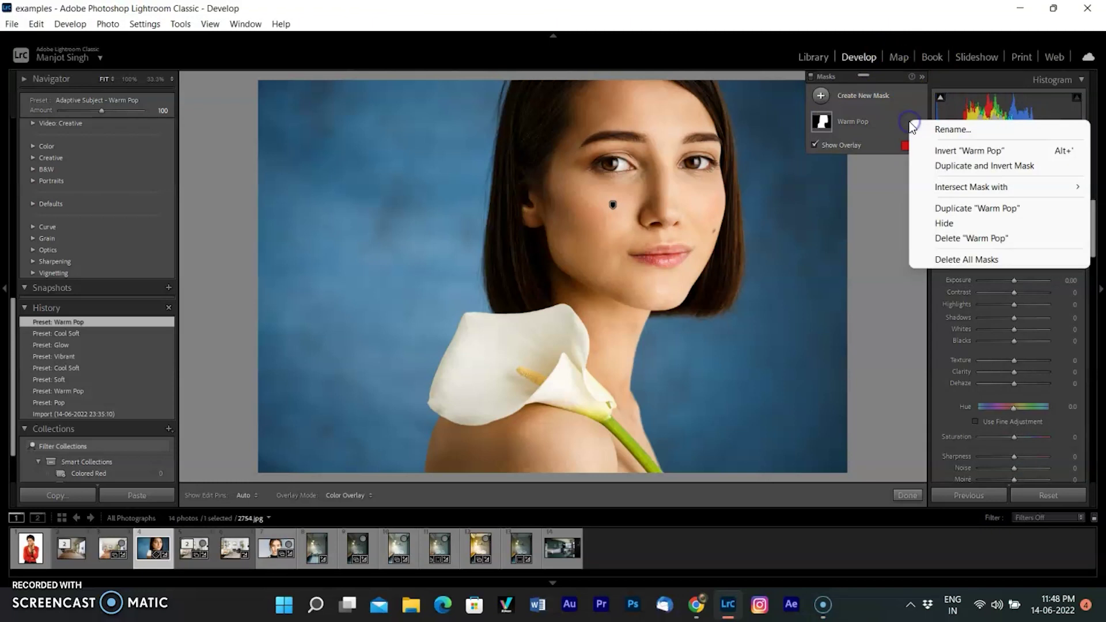
pyautogui.click(974, 152)
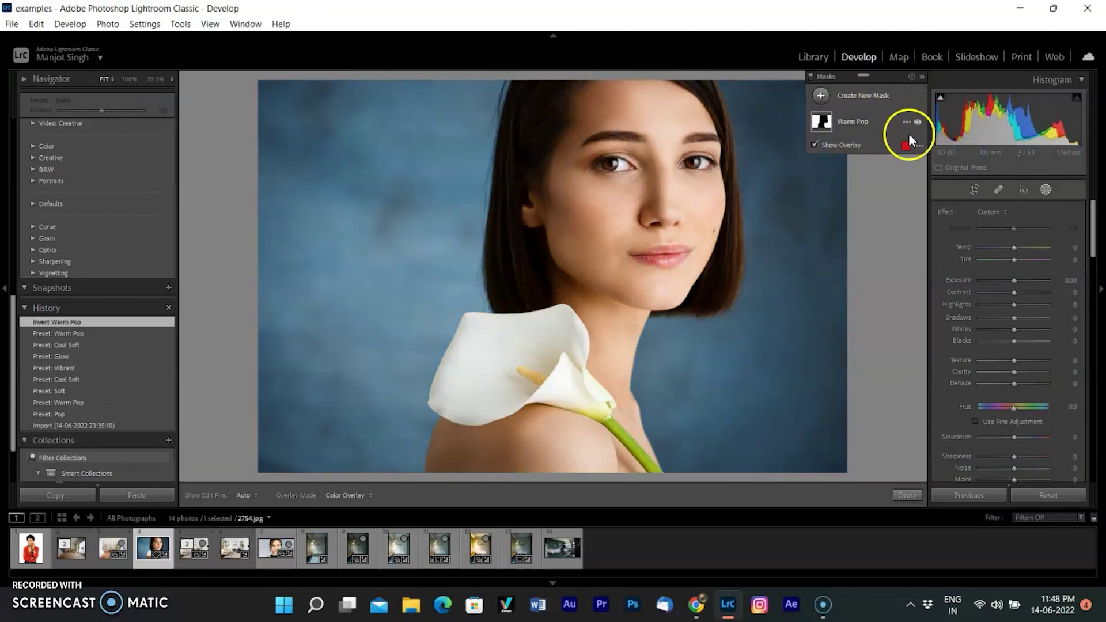
pyautogui.click(916, 122)
pyautogui.click(916, 122)
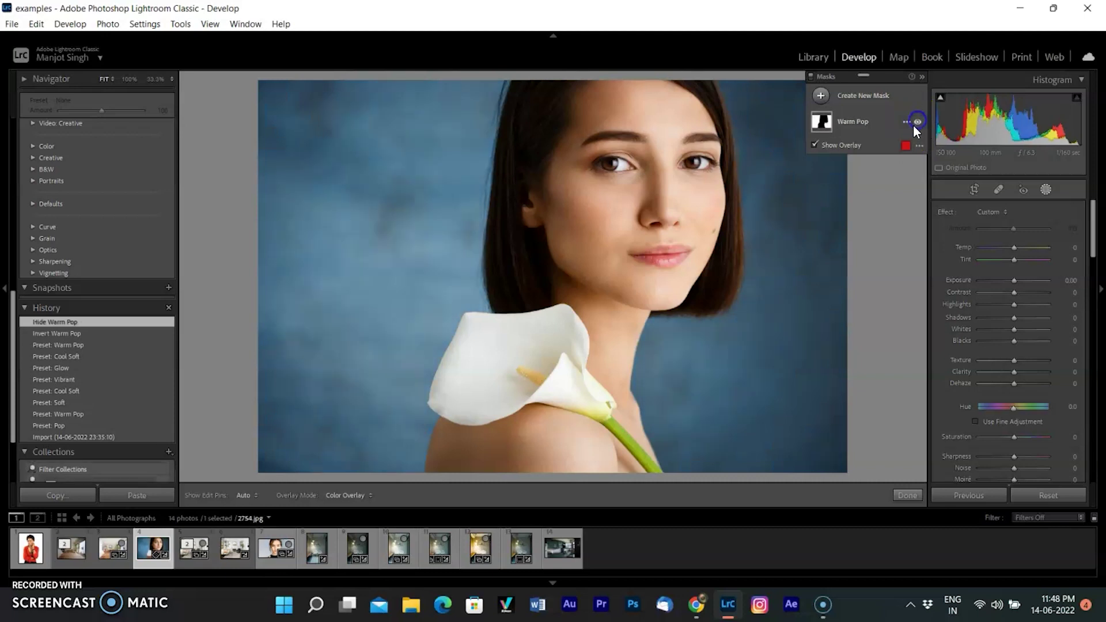
# Invert the Warm Pop mask again from its options menu and finish mask editing.
pyautogui.click(907, 122)
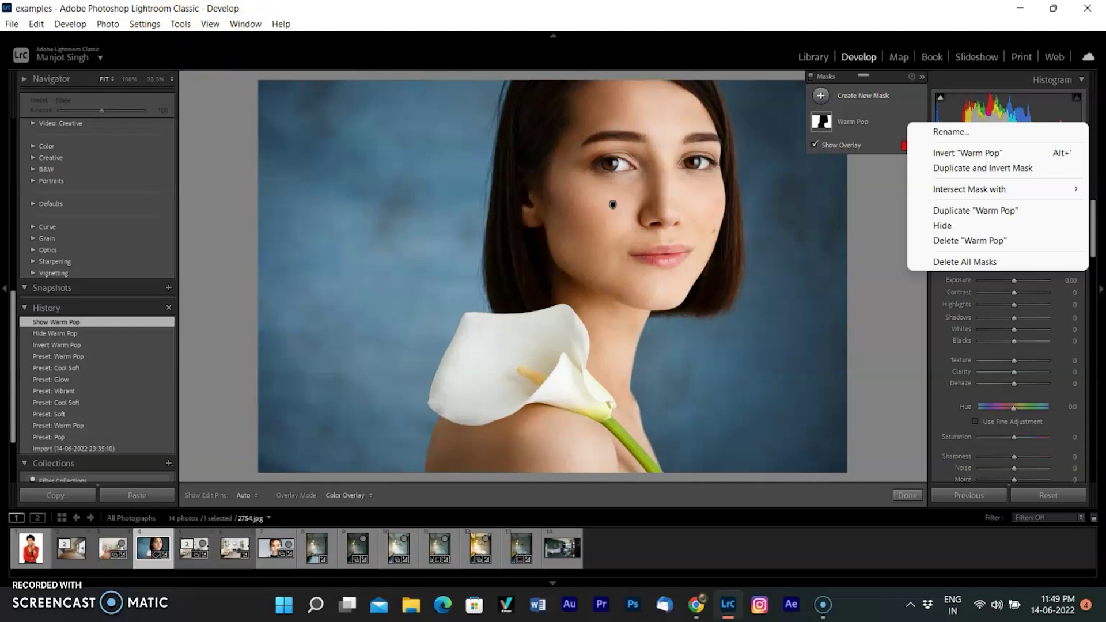
pyautogui.hotkey('alt', 'p')
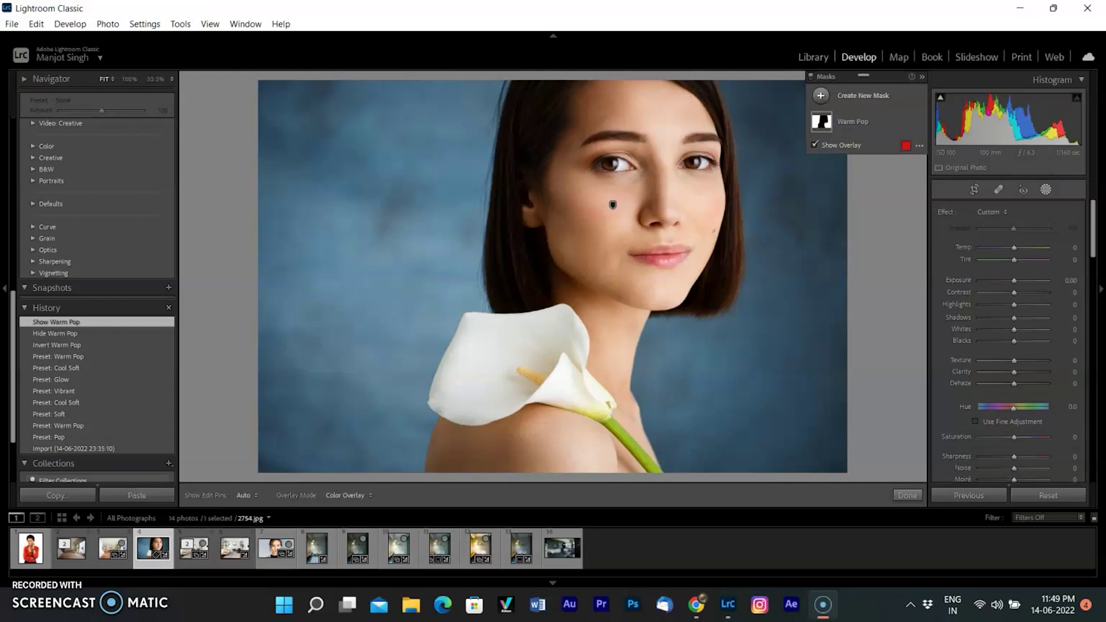
pyautogui.rightClick(903, 116)
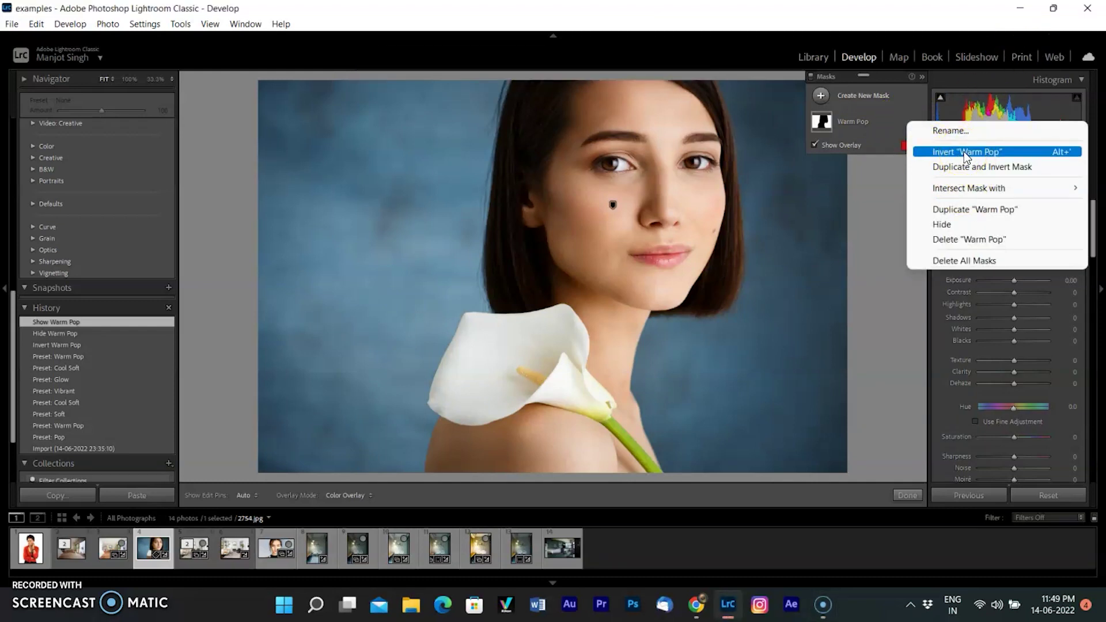
pyautogui.click(963, 151)
pyautogui.click(910, 495)
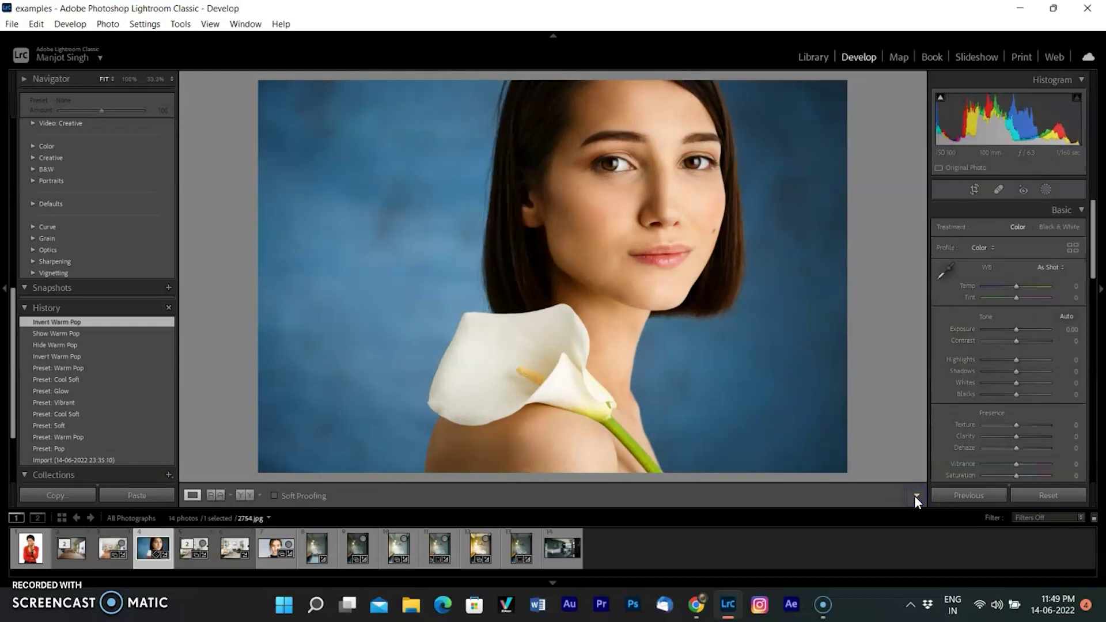
# View the makeup-free portrait before and after, then select its Warm Pop mask.
pyautogui.click(244, 495)
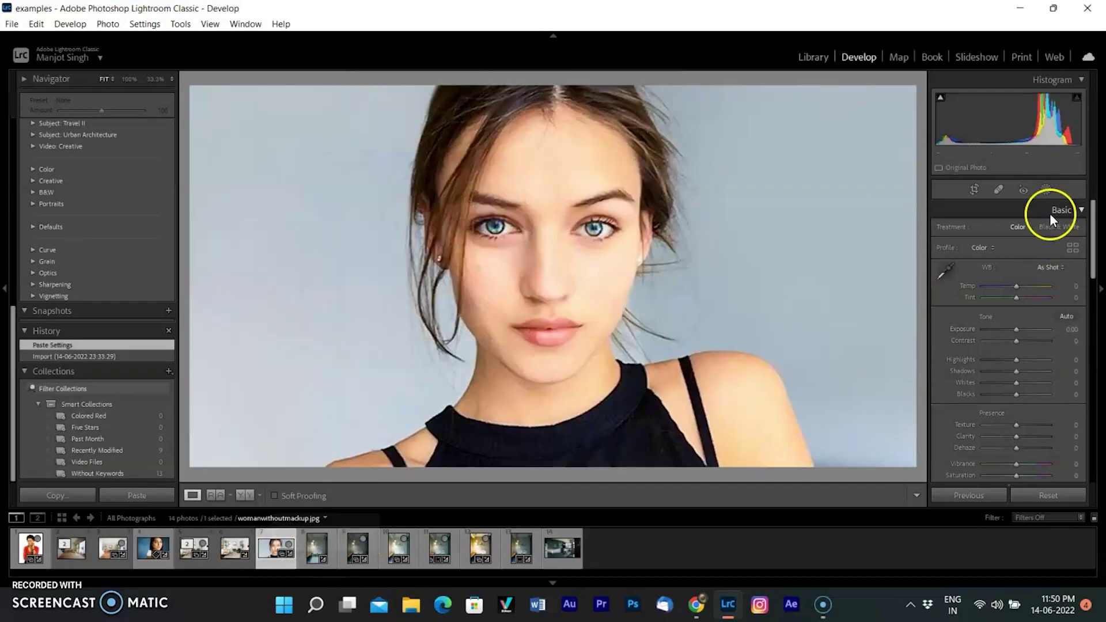
pyautogui.click(1045, 190)
pyautogui.click(1045, 190)
pyautogui.click(881, 115)
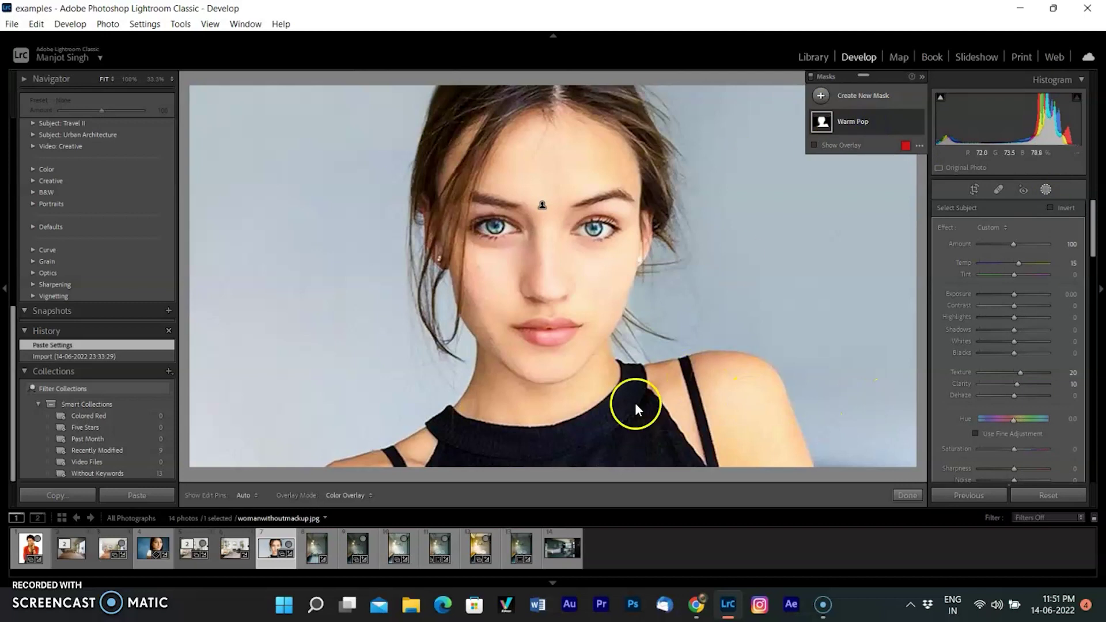
pyautogui.click(907, 496)
# Compare before and after again, return to single view, and reopen the photo's masks.
pyautogui.click(246, 494)
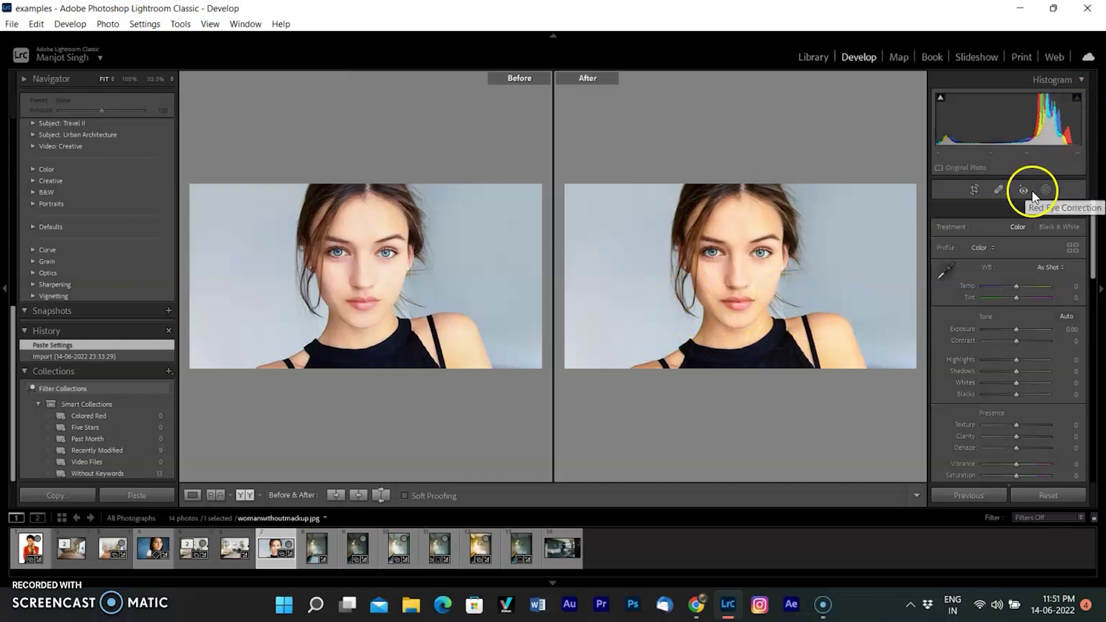
pyautogui.click(193, 494)
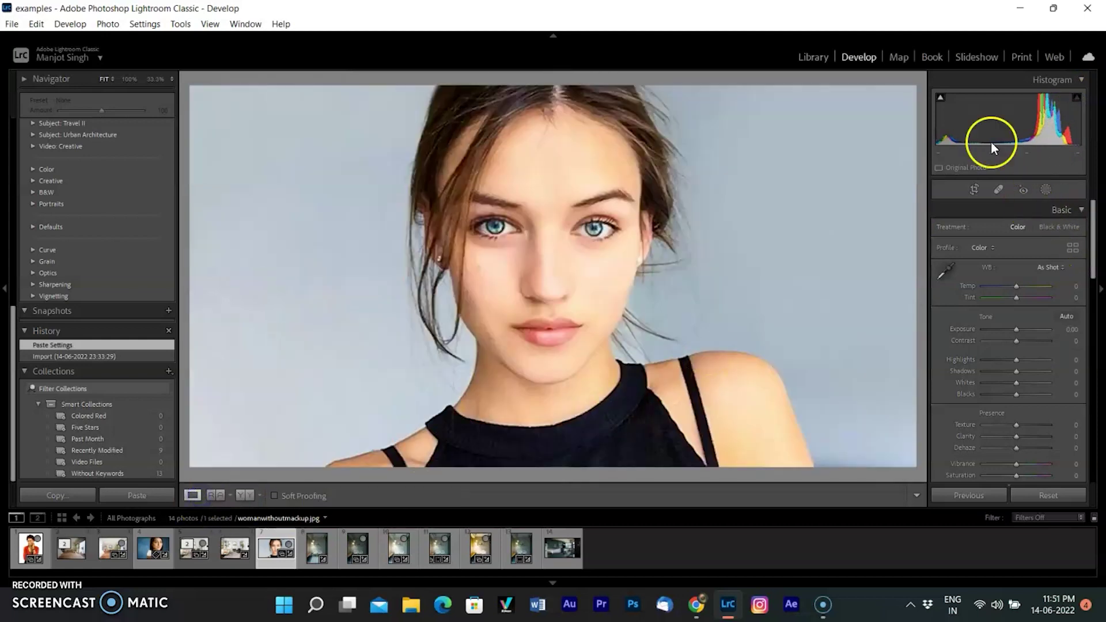
pyautogui.click(1045, 190)
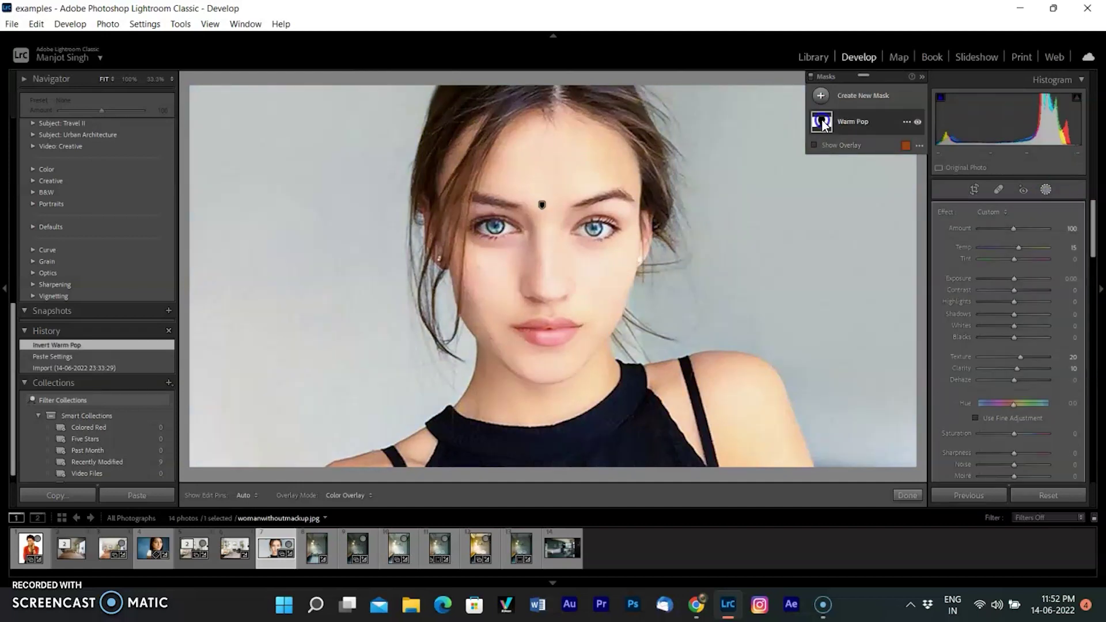
# Select the Warm Pop mask, show its overlay, and flip the mask back onto the woman.
pyautogui.click(820, 124)
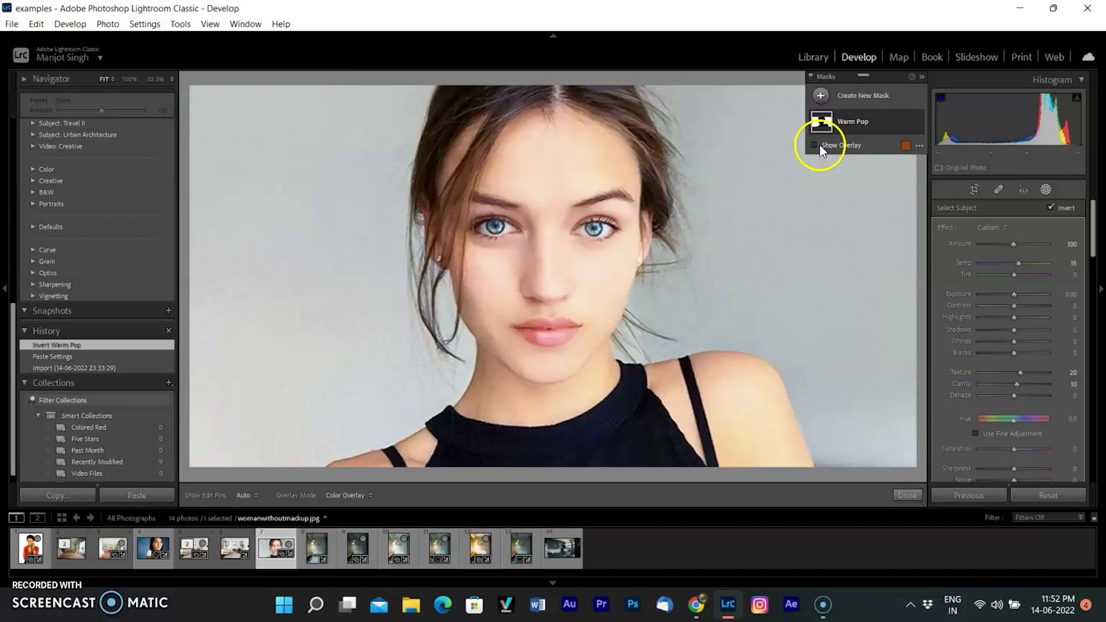
pyautogui.click(815, 144)
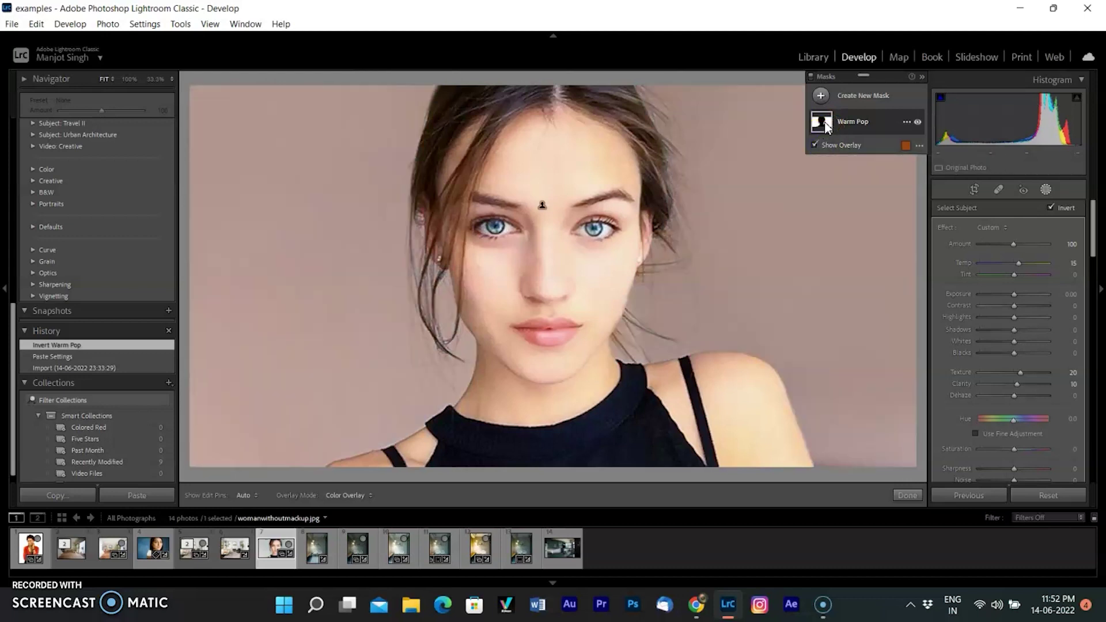
pyautogui.click(1050, 207)
pyautogui.click(486, 217)
# Invert the Warm Pop mask onto the background and confirm the coverage with the overlay.
pyautogui.click(839, 131)
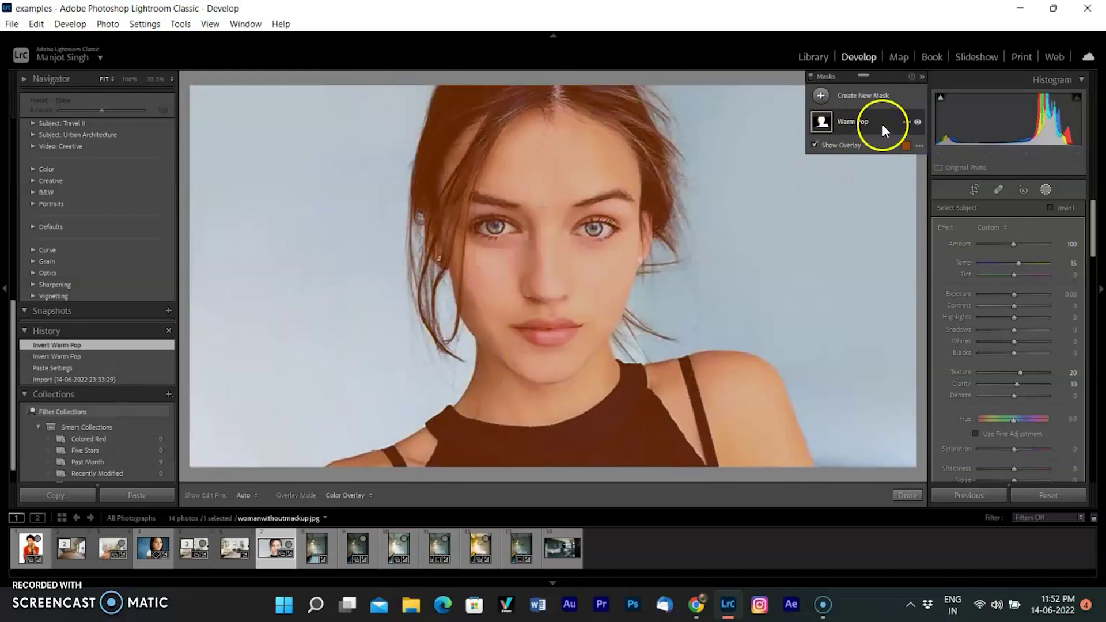
pyautogui.click(906, 123)
pyautogui.click(919, 152)
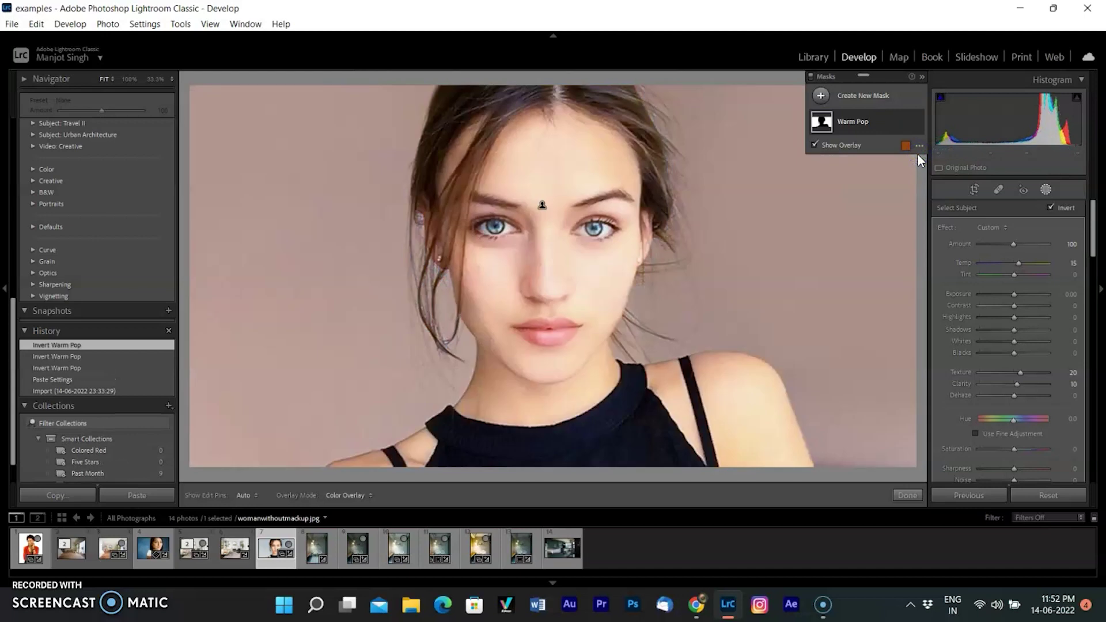
pyautogui.click(118, 495)
pyautogui.click(906, 122)
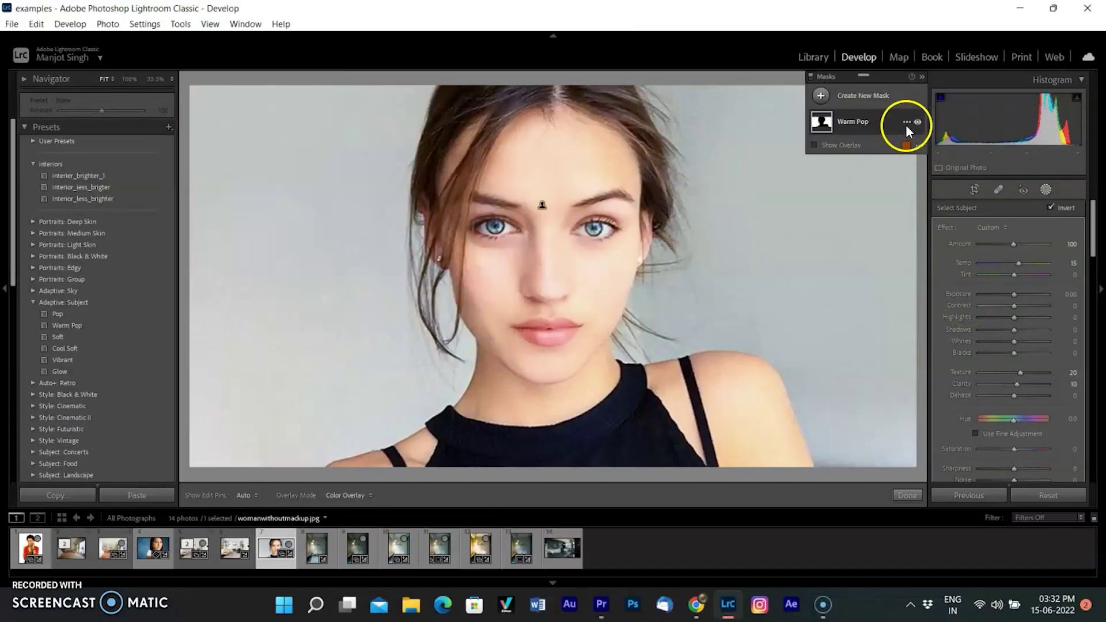
pyautogui.click(826, 146)
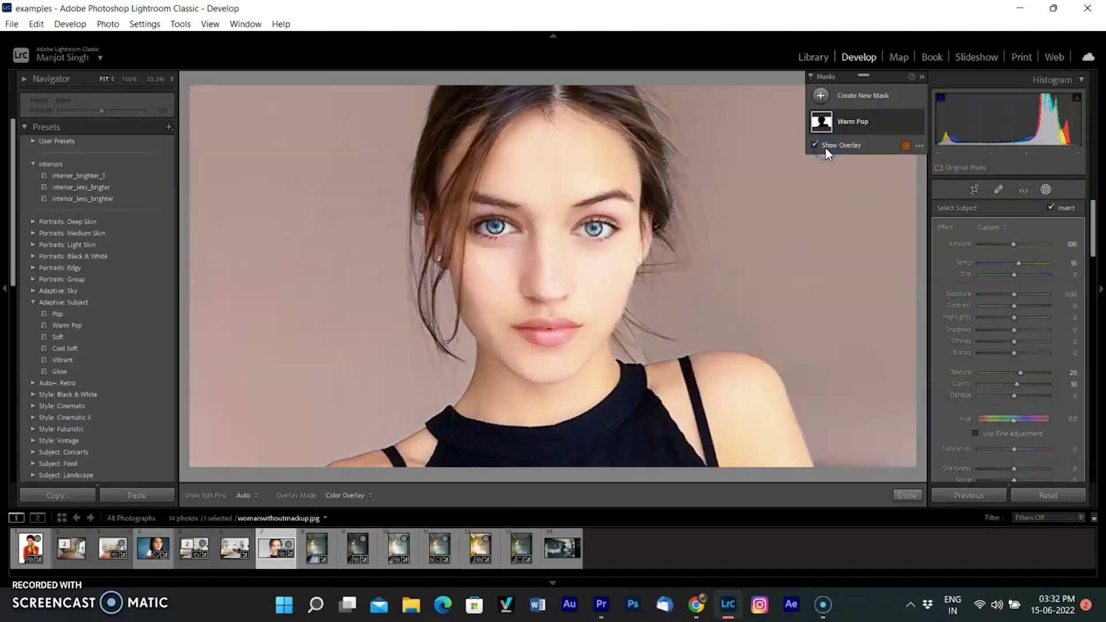
# Raise the background mask's Temp and Saturation, then shift its Hue to about -52 for pink.
pyautogui.click(814, 144)
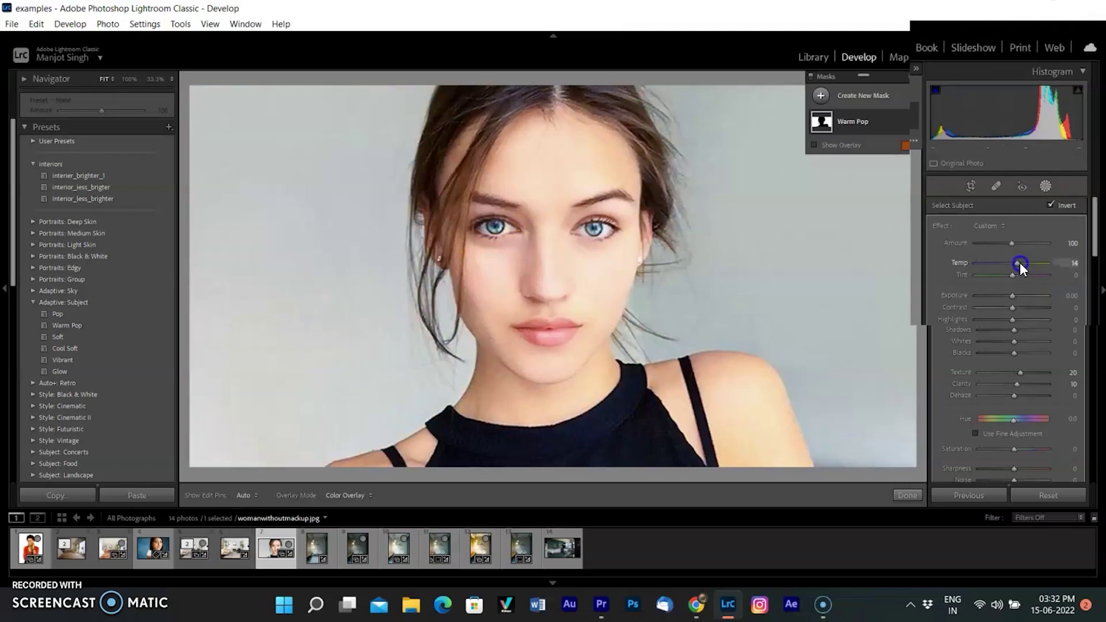
pyautogui.moveTo(1019, 263); pyautogui.dragTo(1048, 261)
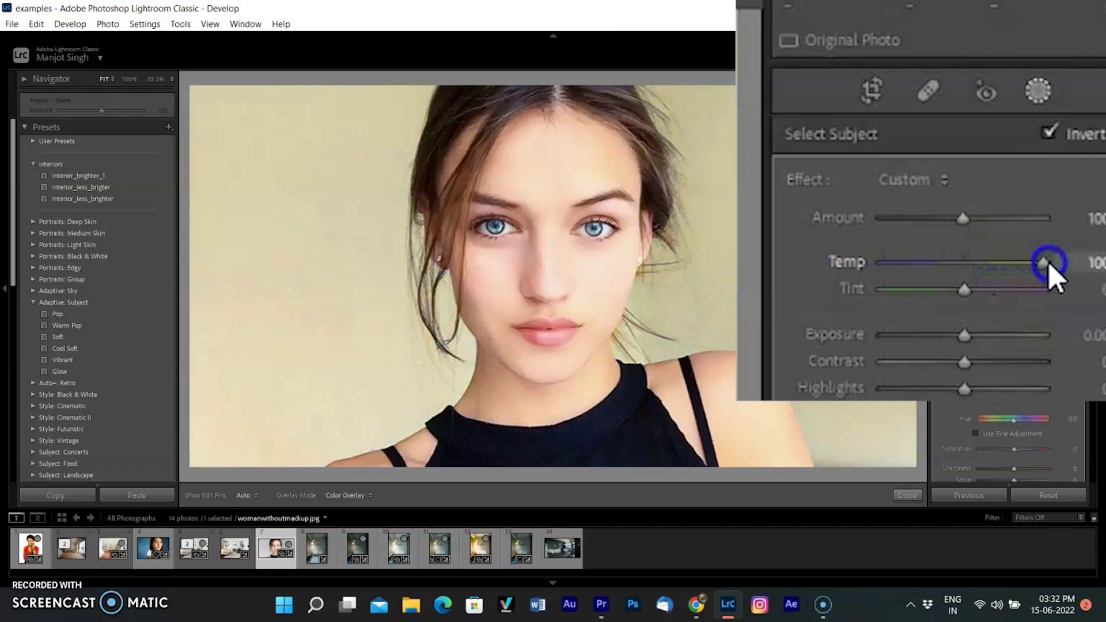
pyautogui.scroll(-3, 987, 364)
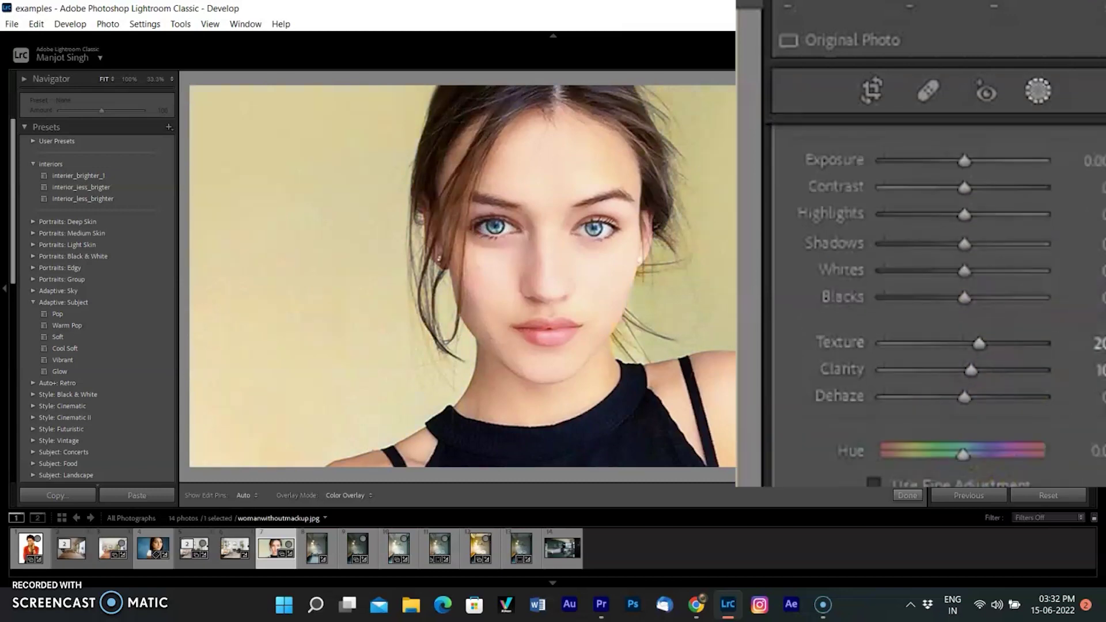
pyautogui.moveTo(963, 521)
pyautogui.mouseDown()
pyautogui.moveTo(1017, 512)
pyautogui.moveTo(980, 516)
pyautogui.mouseUp()
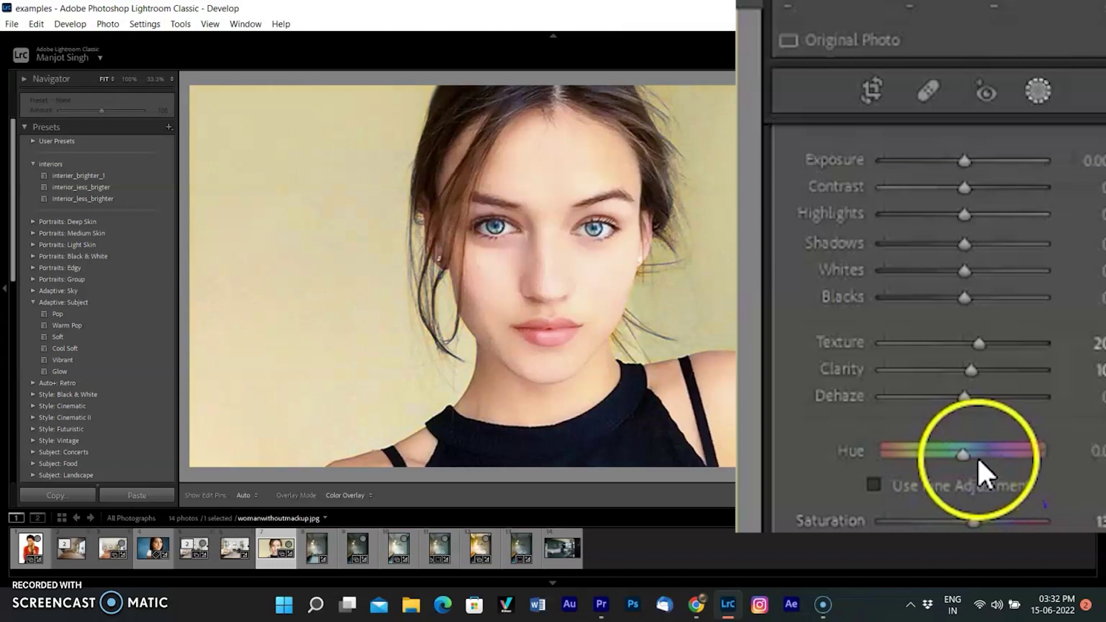
pyautogui.moveTo(962, 455); pyautogui.dragTo(946, 463)
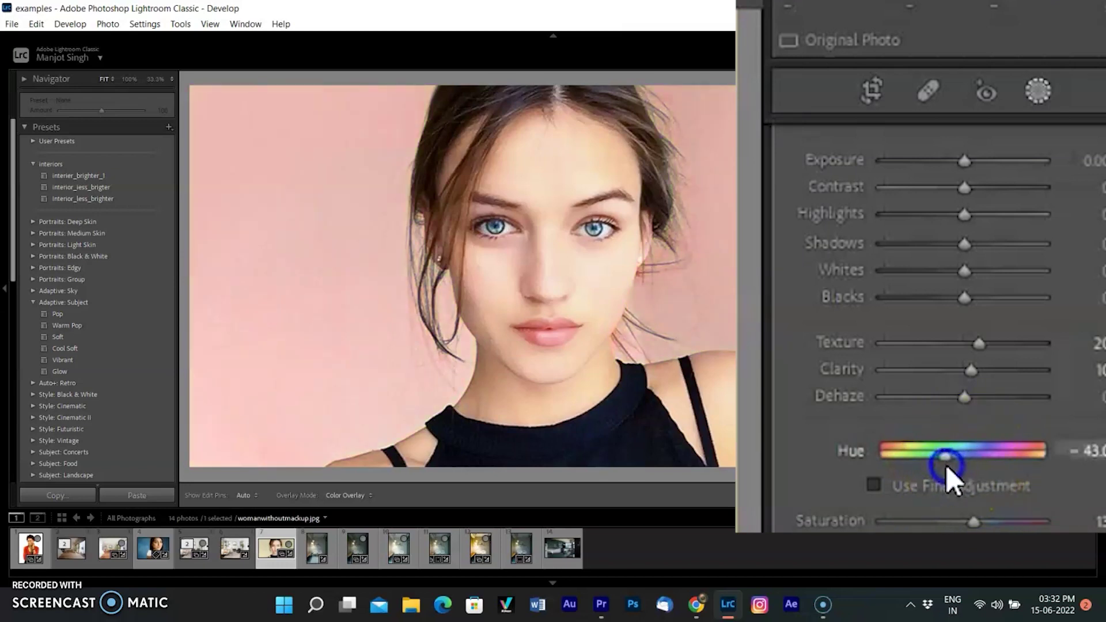
pyautogui.moveTo(946, 464); pyautogui.dragTo(941, 465)
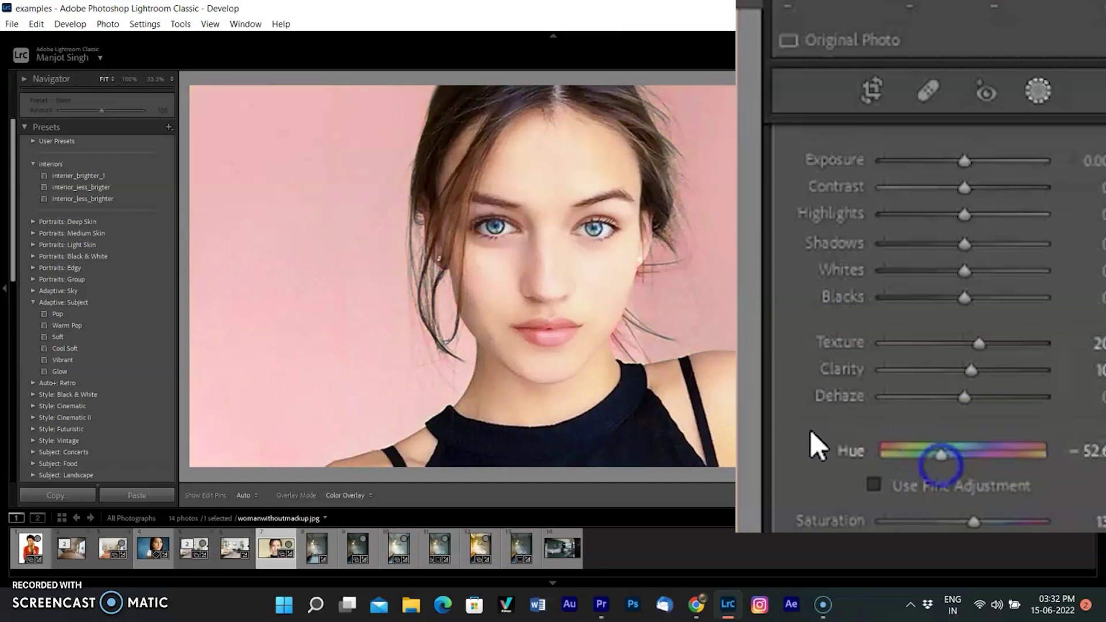